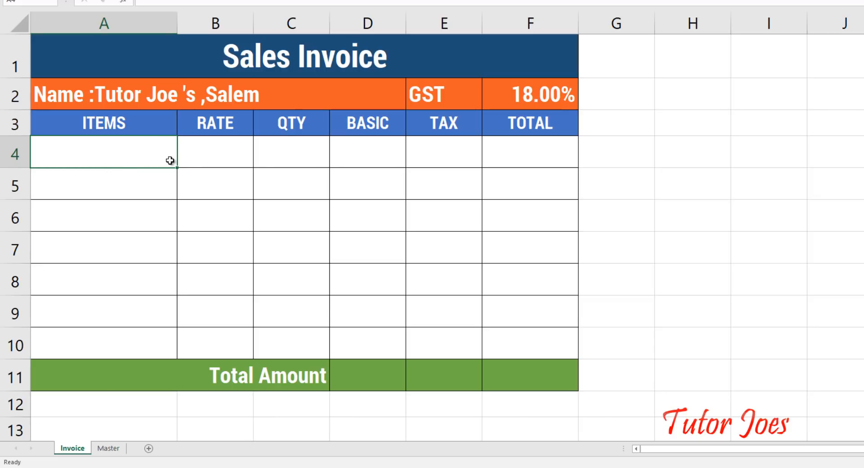
Step: Step across the RATE, QTY, BASIC, TAX and TOTAL cells in row 4 of the invoice
left_click(221, 153)
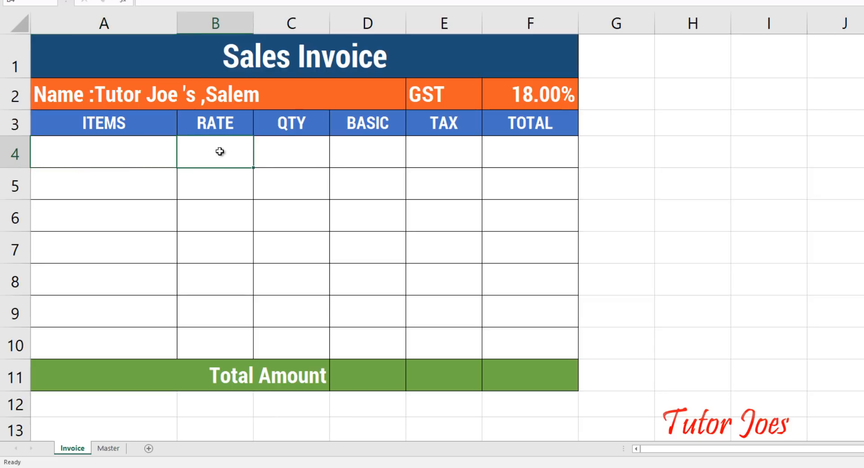
left_click(301, 151)
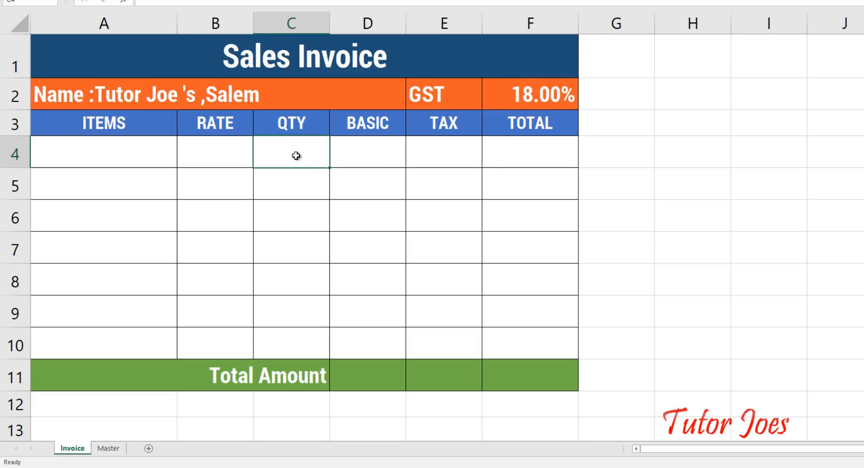
left_click(377, 155)
left_click(450, 155)
left_click(522, 161)
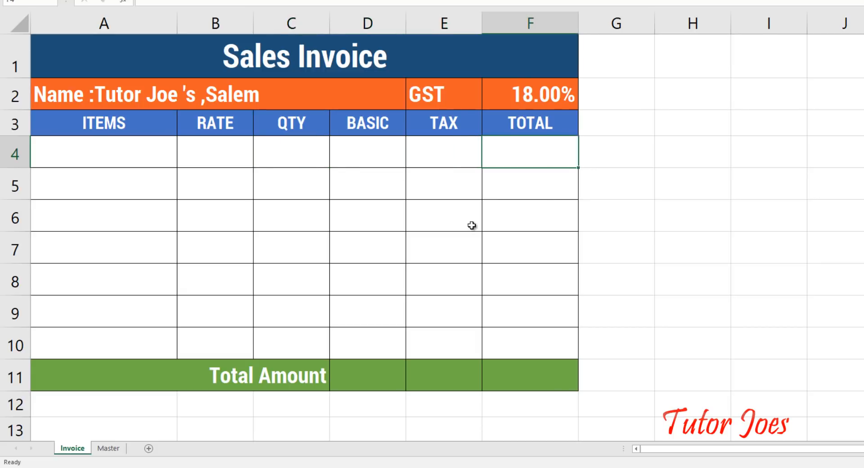
Step: Highlight the Total Amount row and item cells A4:A10, then switch to the Master sheet
left_click_drag(260, 381, 526, 374)
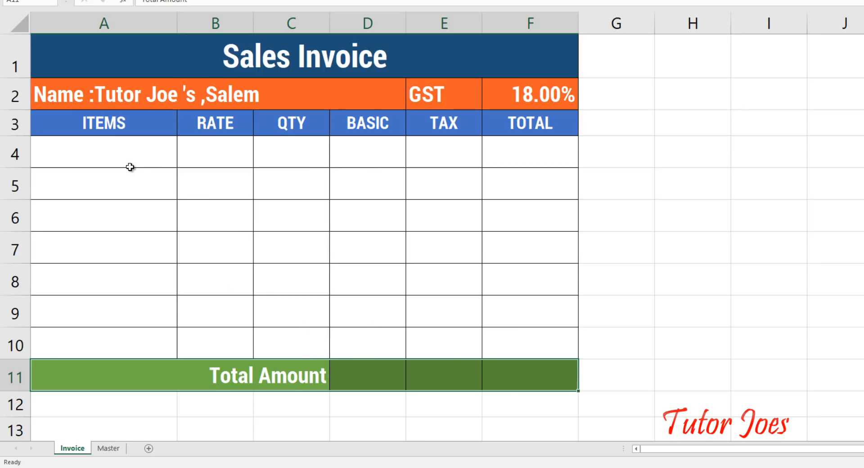
left_click(118, 150)
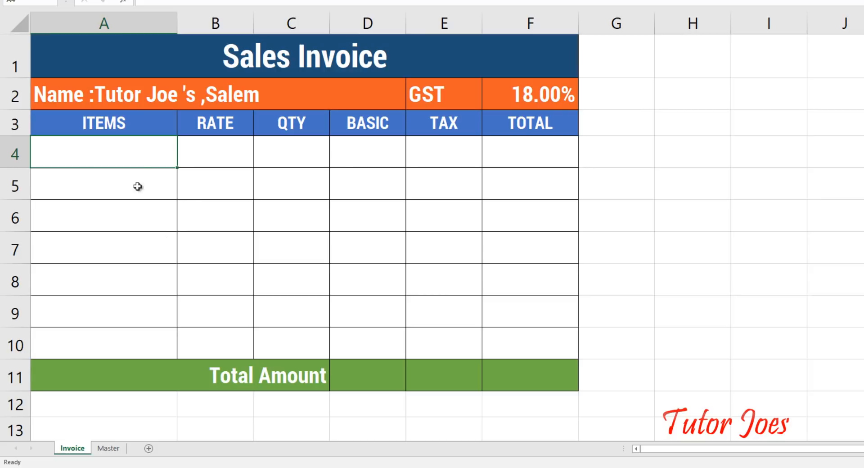
left_click_drag(128, 151, 116, 350)
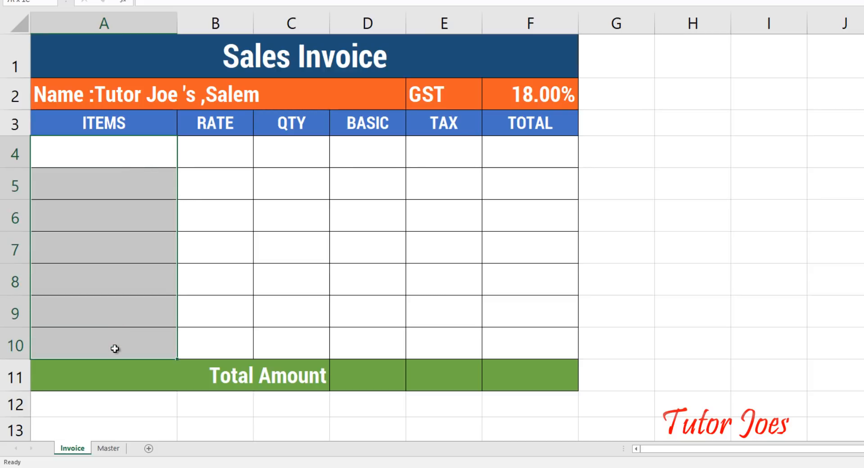
left_click(109, 162)
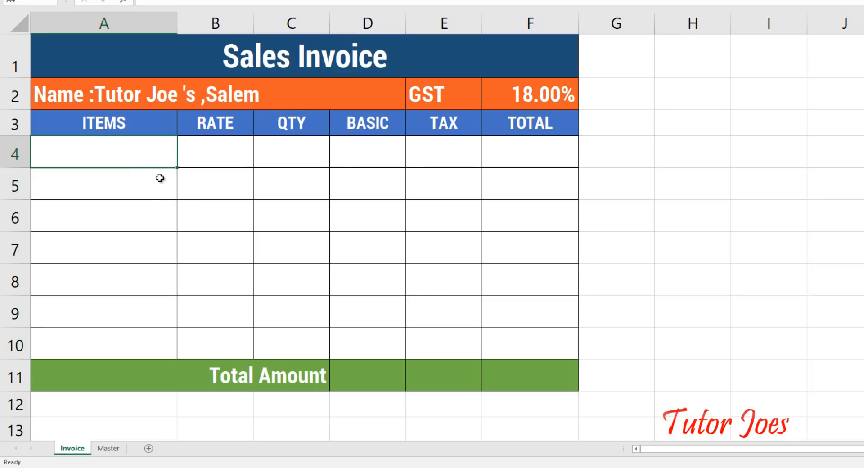
left_click(107, 449)
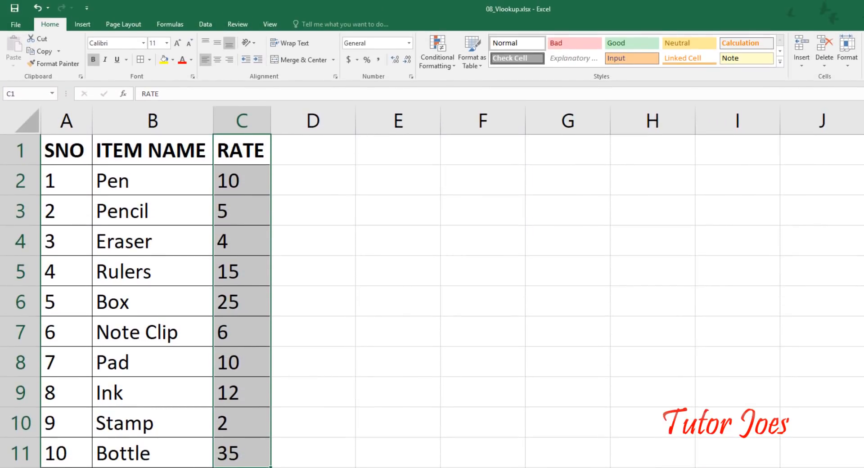
Step: Name the Master item names B2:B11 as ITEMS via the Name Box
left_click_drag(114, 176, 142, 460)
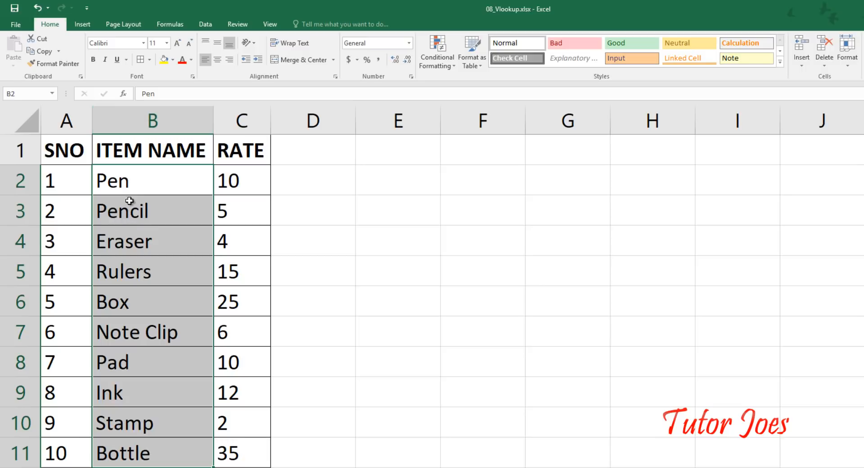
left_click(128, 181)
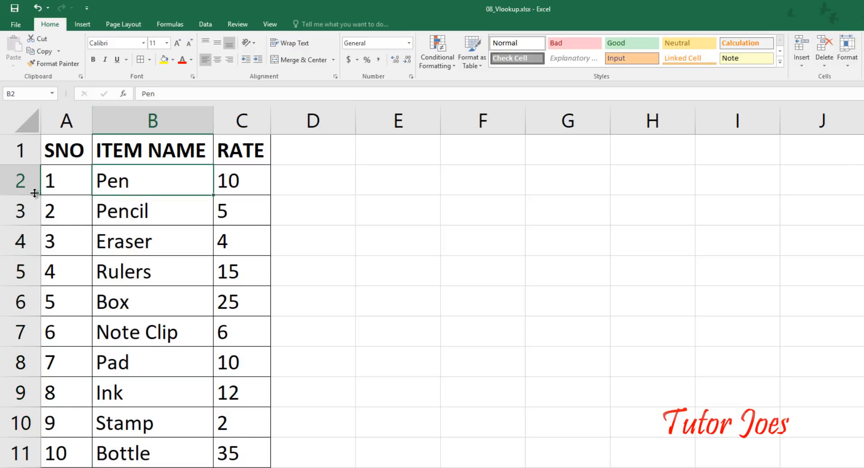
left_click_drag(139, 183, 135, 459)
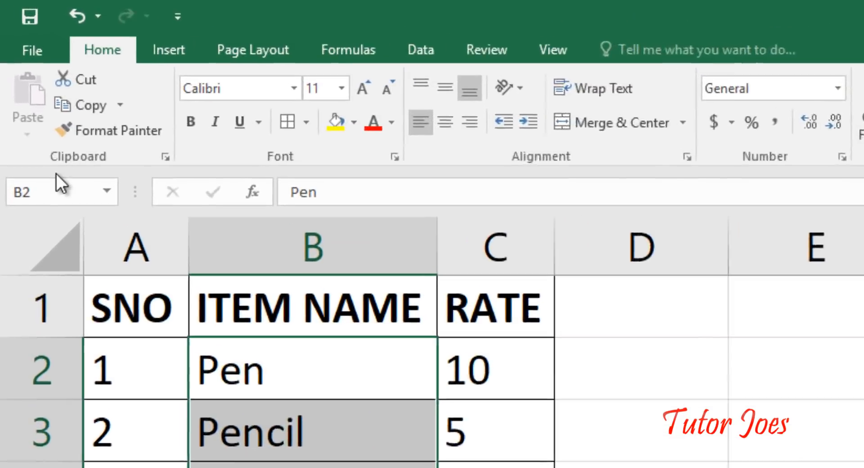
left_click(22, 93)
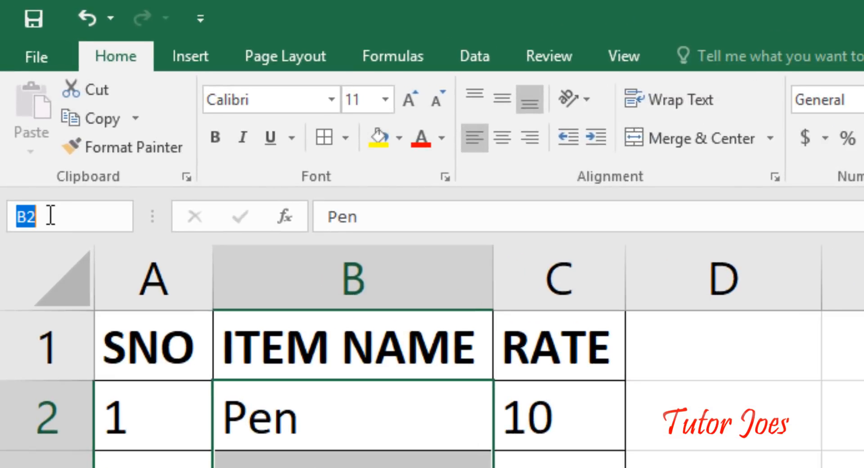
type("=")
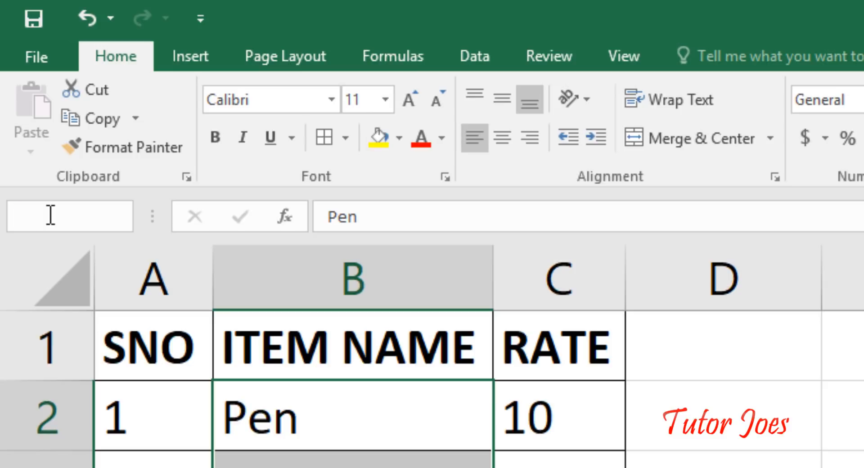
type("ITEMS")
key("Return")
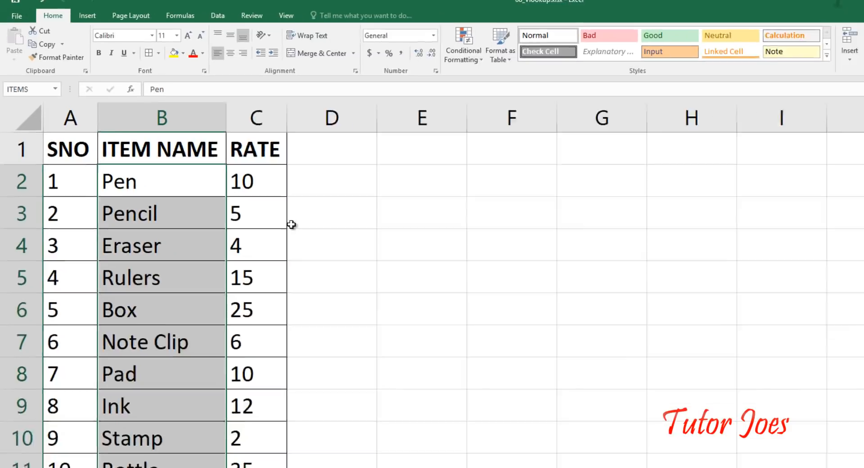
Step: Verify the ITEMS range by jumping to it from the Name Box list
left_click(535, 352)
left_click(89, 155)
left_click(29, 98)
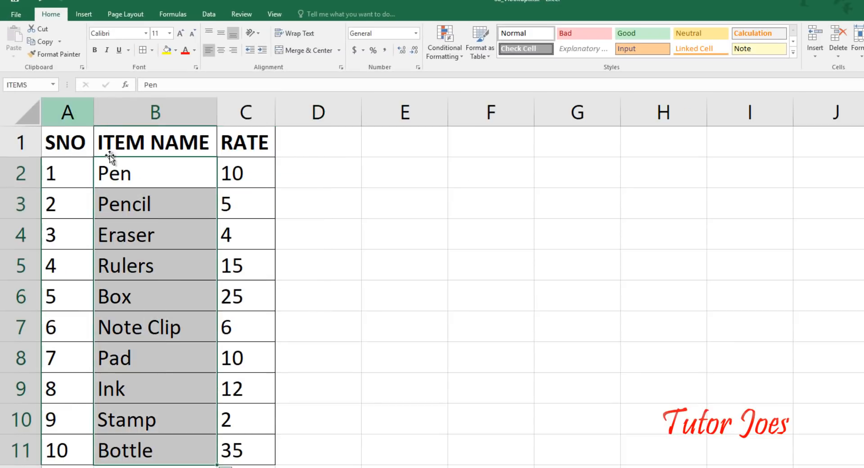
left_click_drag(146, 176, 147, 452)
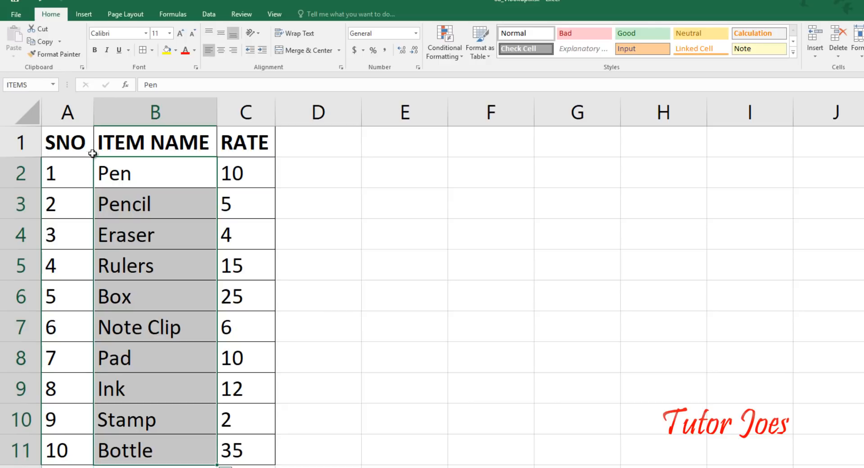
left_click(143, 176)
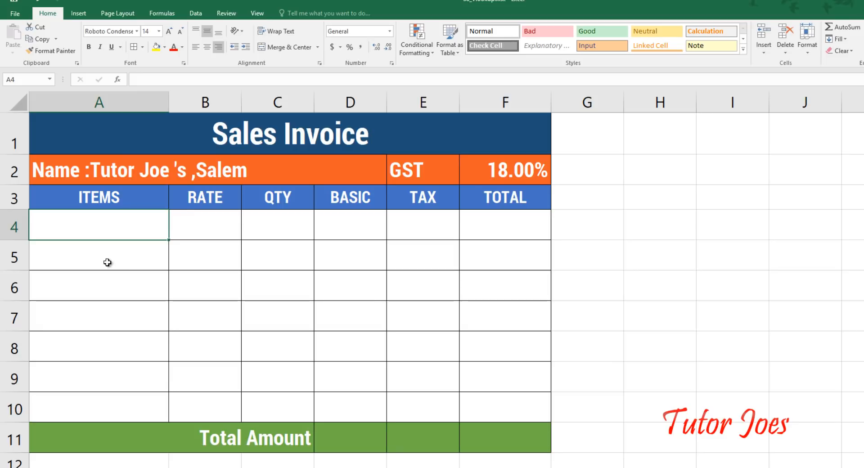
Step: Apply List data validation with source =ITEMS to invoice cells A4:A10
left_click_drag(105, 239, 108, 396)
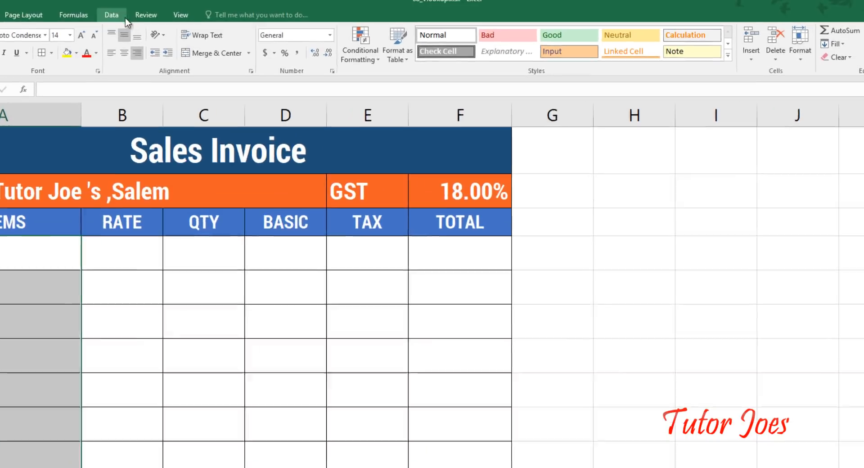
left_click(196, 13)
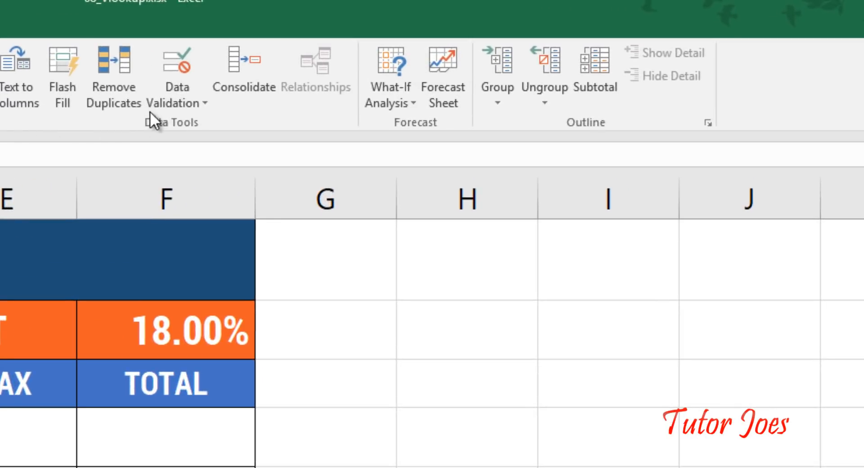
left_click(173, 103)
left_click(194, 125)
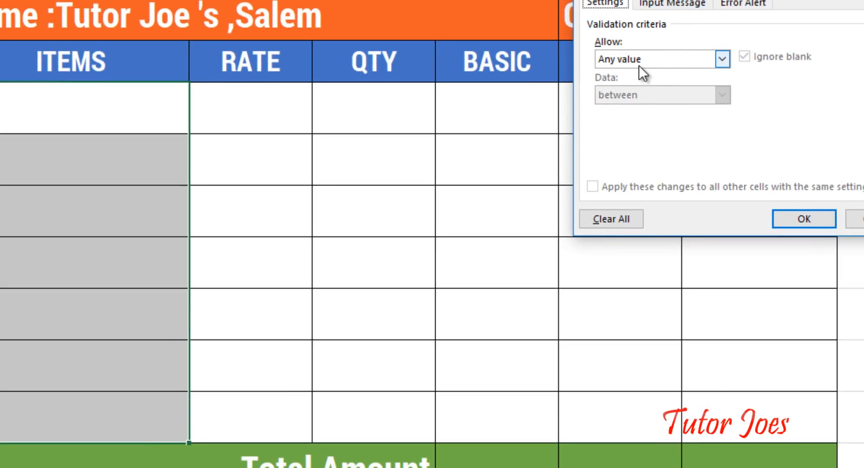
left_click(655, 61)
left_click(634, 108)
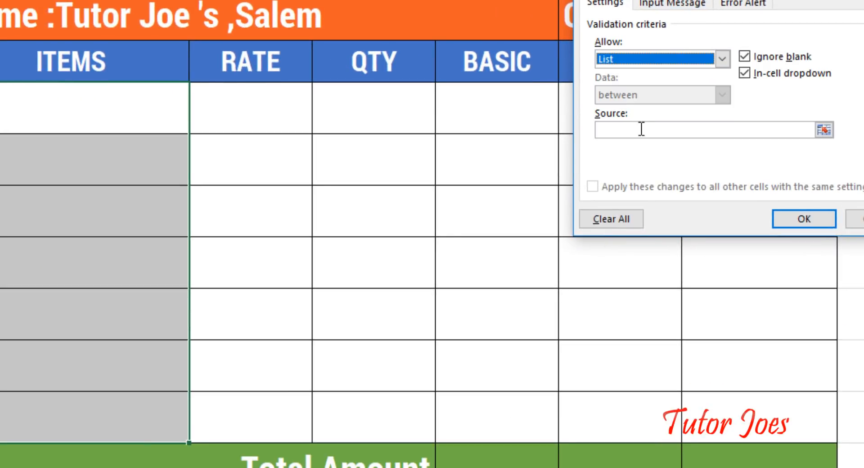
left_click(638, 134)
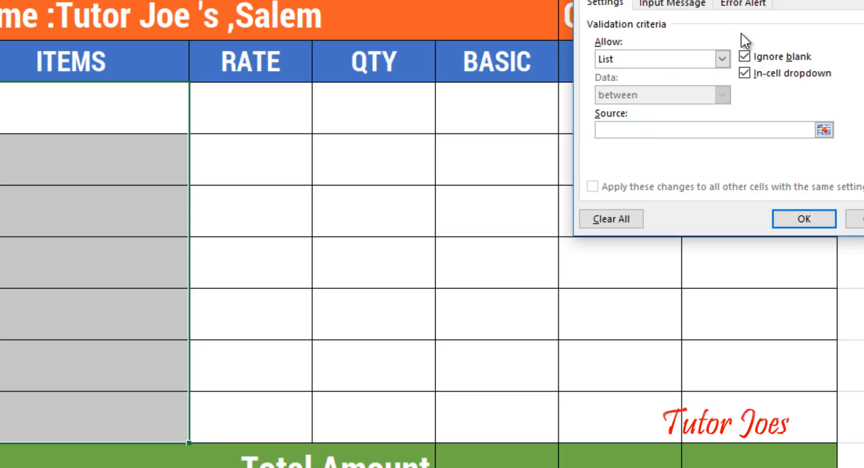
left_click_drag(691, 0, 372, 29)
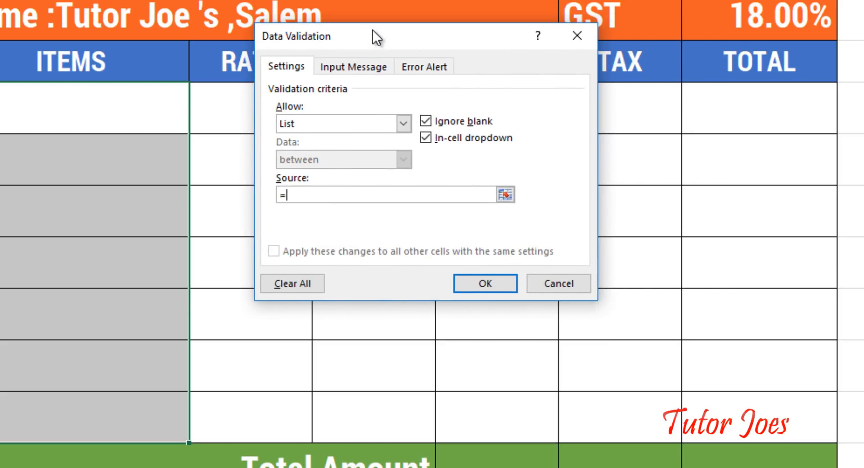
type("S")
left_click(481, 283)
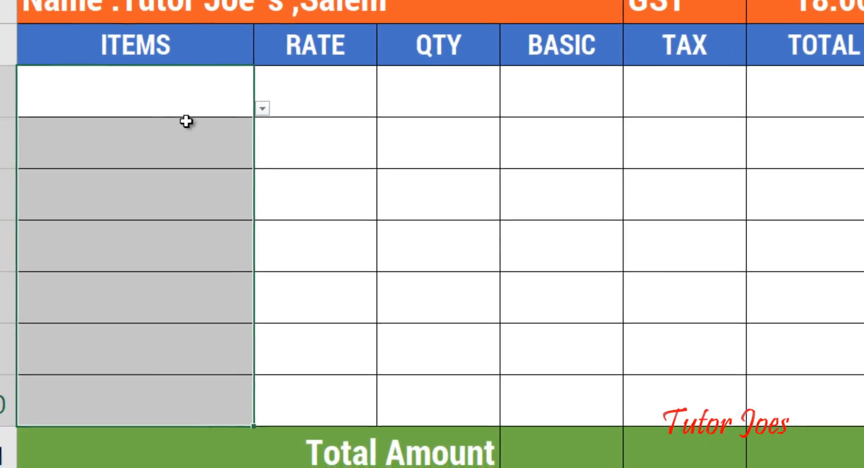
Step: Choose Pencil for A4 and Pen for A5 from the item dropdowns
left_click(206, 124)
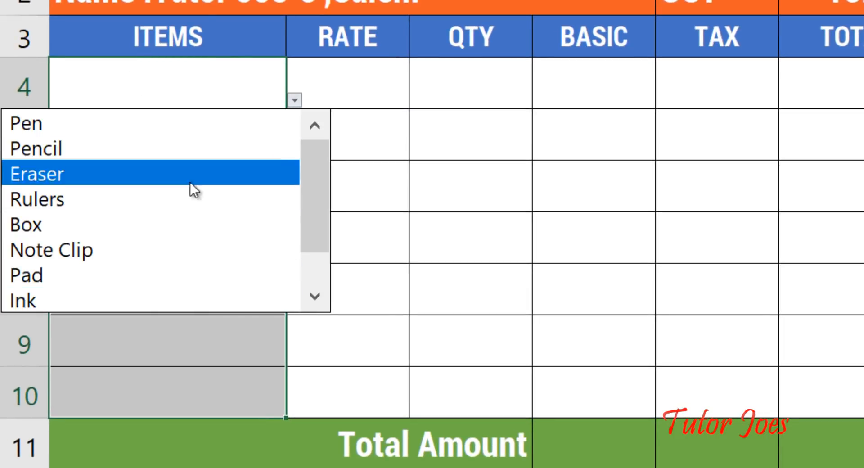
key("Escape")
left_click(217, 92)
left_click(217, 130)
left_click(294, 151)
left_click(264, 177)
left_click(177, 272)
left_click(214, 99)
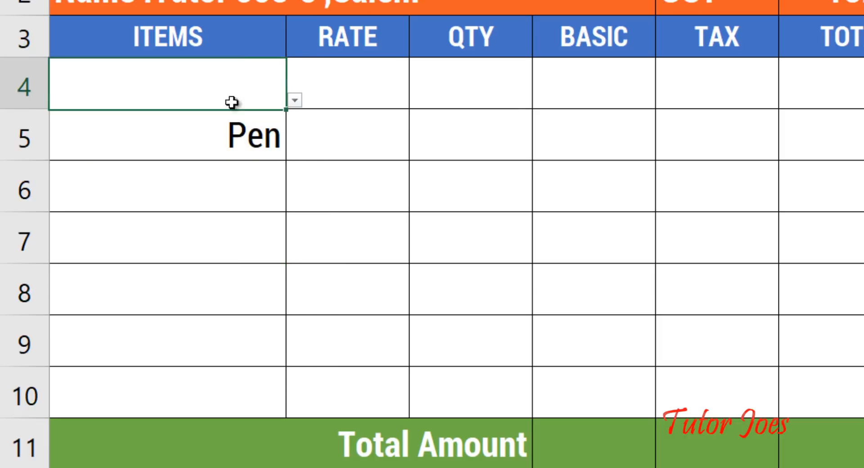
left_click(295, 100)
left_click(224, 144)
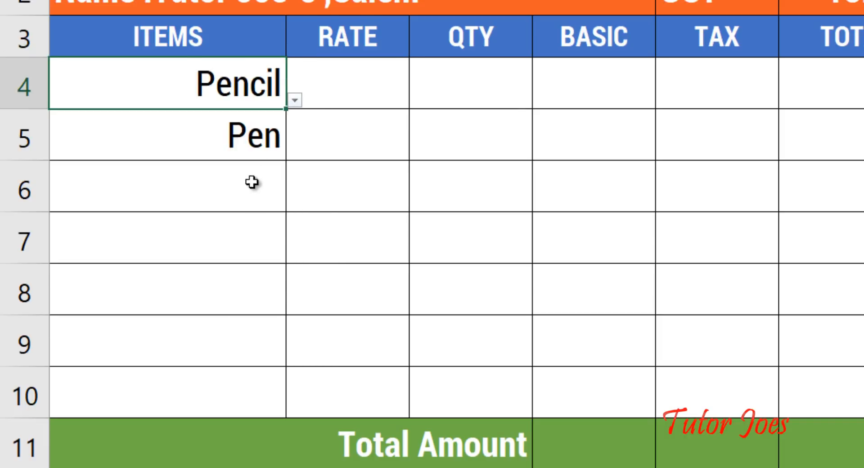
left_click(352, 91)
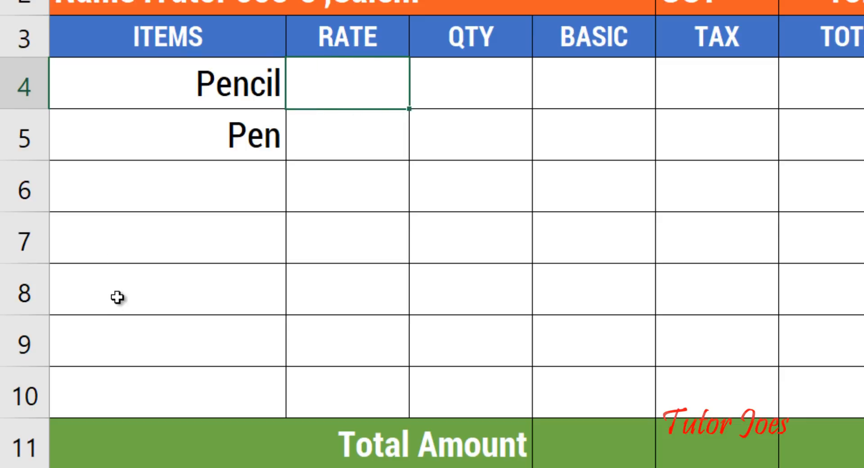
Step: Pick Box for A6 from its dropdown using Alt+Down
left_click(257, 196)
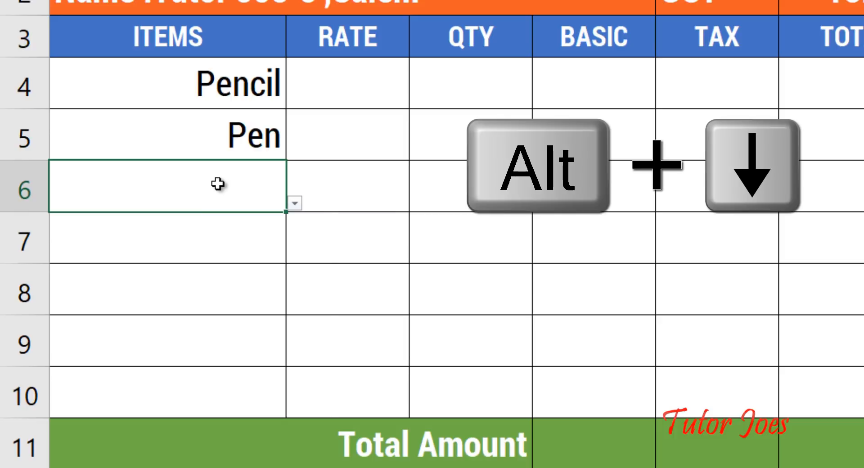
key("alt+Down")
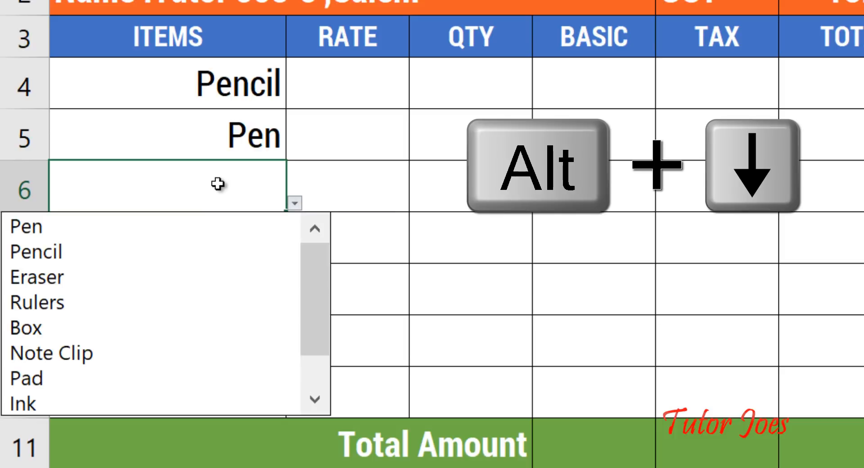
key("Down")
key("Down")
key("Down")
key("Down")
key("Down")
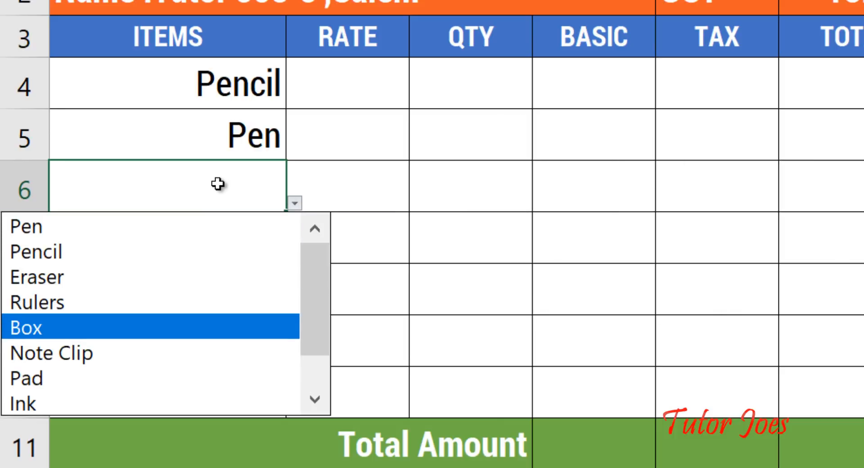
key("Return")
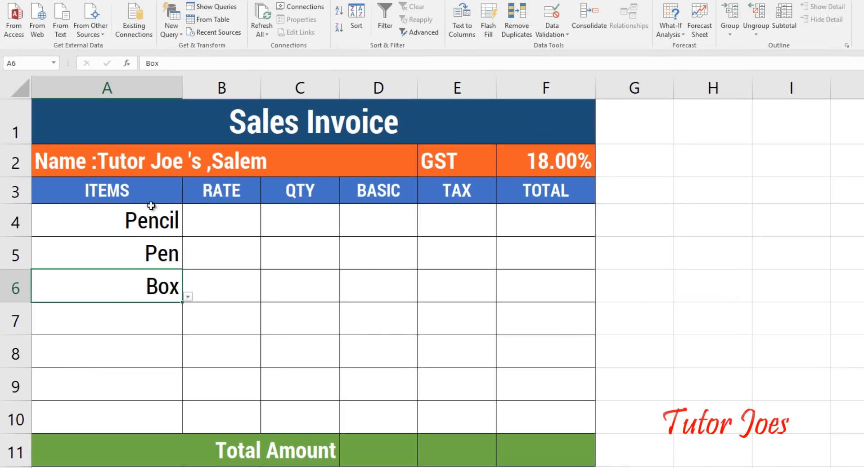
Step: Left-align the item names in A4:A10
left_click_drag(140, 218, 146, 408)
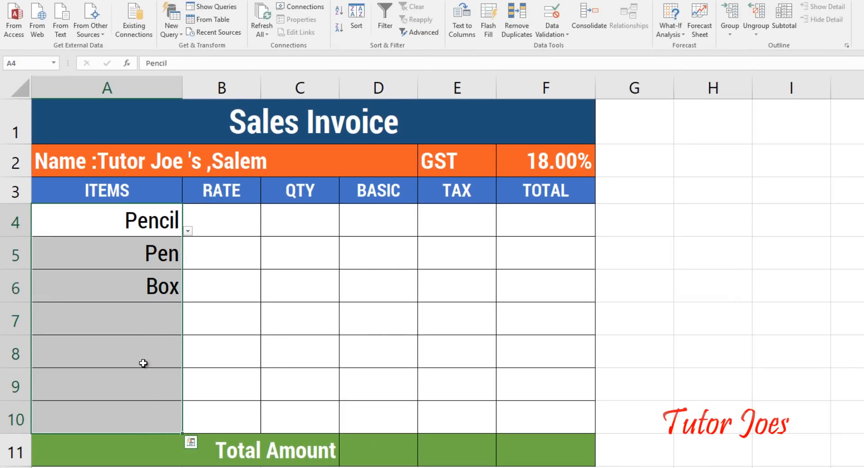
left_click(31, 1)
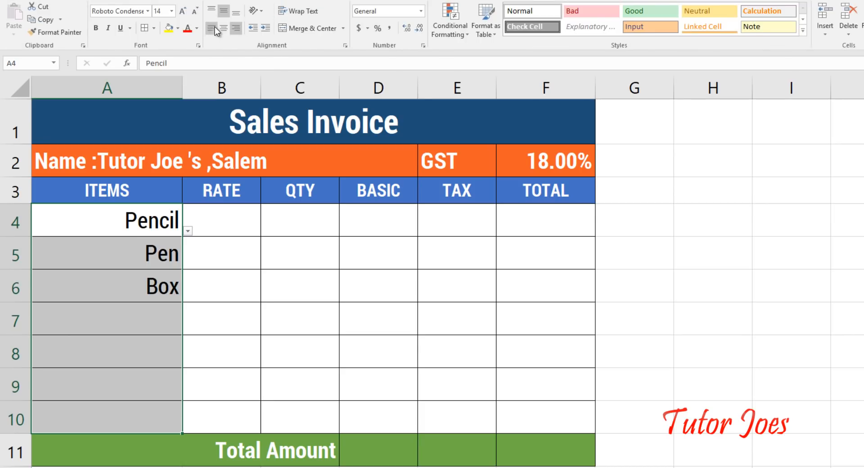
left_click(212, 28)
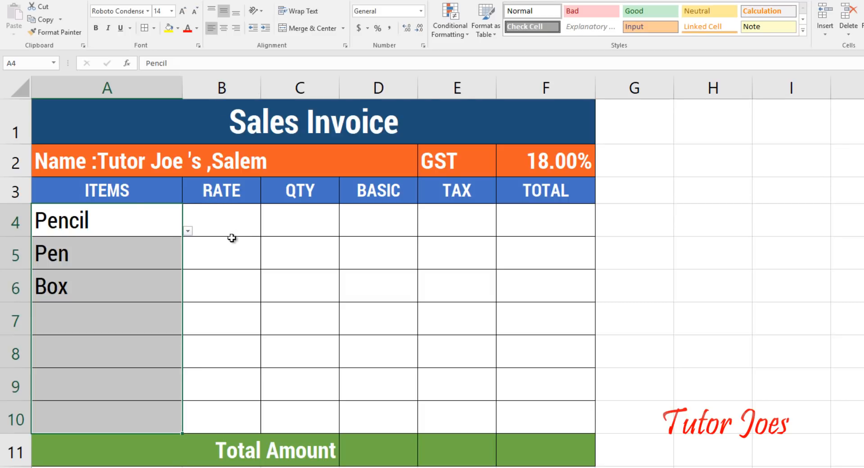
left_click_drag(230, 232, 217, 219)
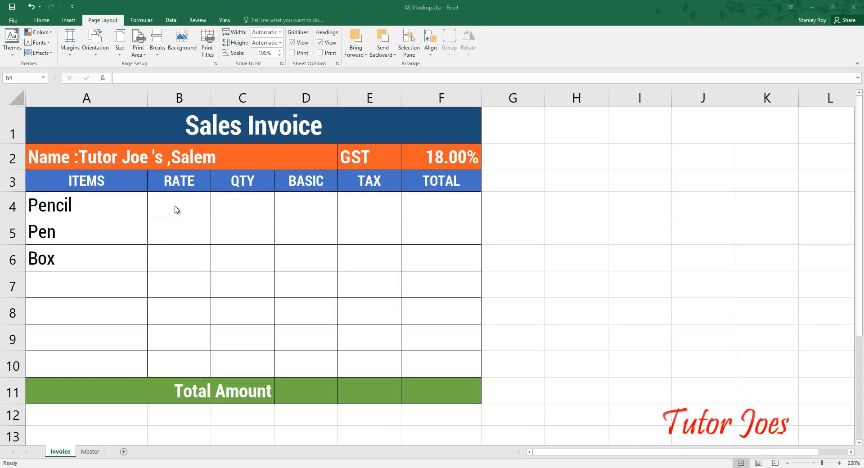
left_click(176, 207)
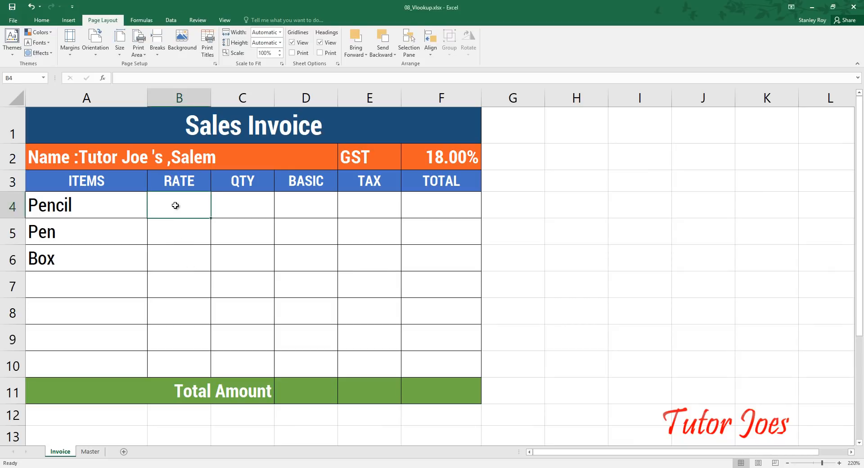
type("=")
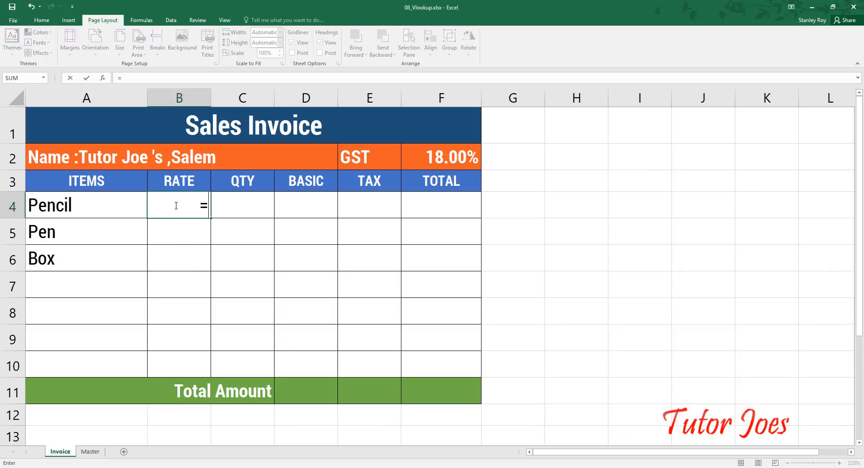
type("vlook")
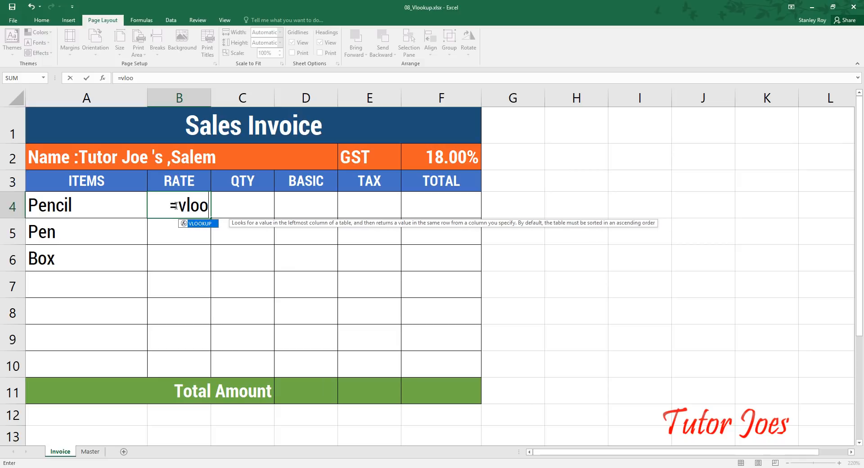
type("up(")
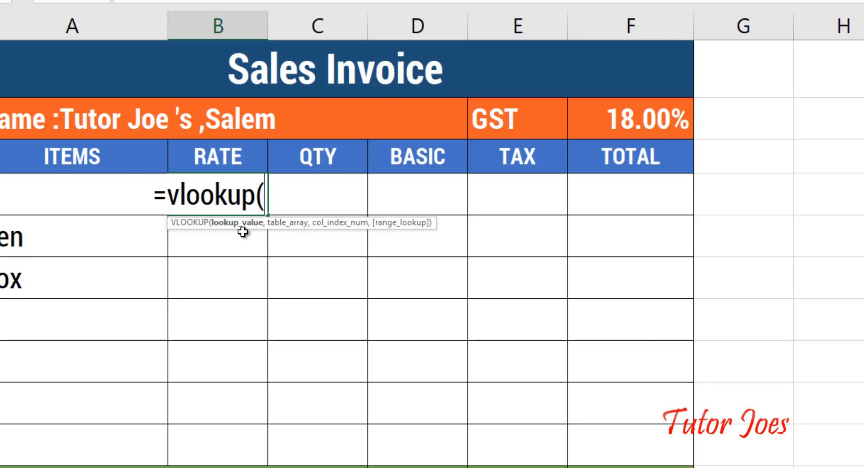
key("Escape")
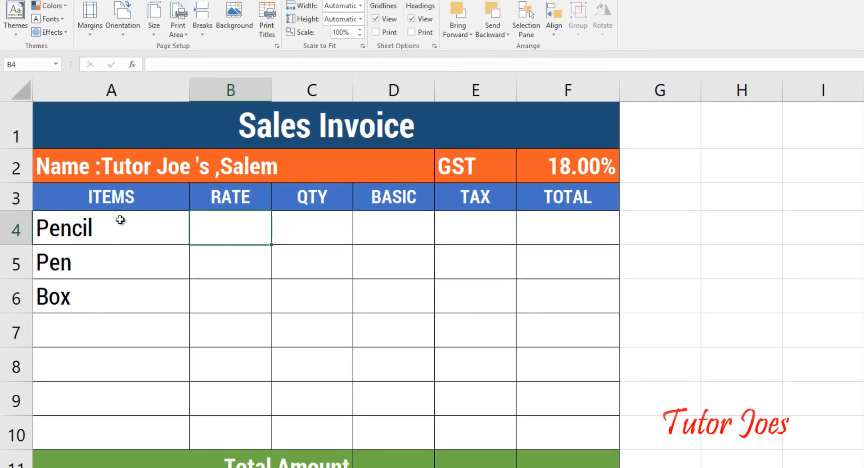
Step: Name the invoice item cells A4:A10 as look
mouse_move(120, 220)
left_mouse_down()
mouse_move(125, 415)
mouse_move(116, 421)
left_mouse_up()
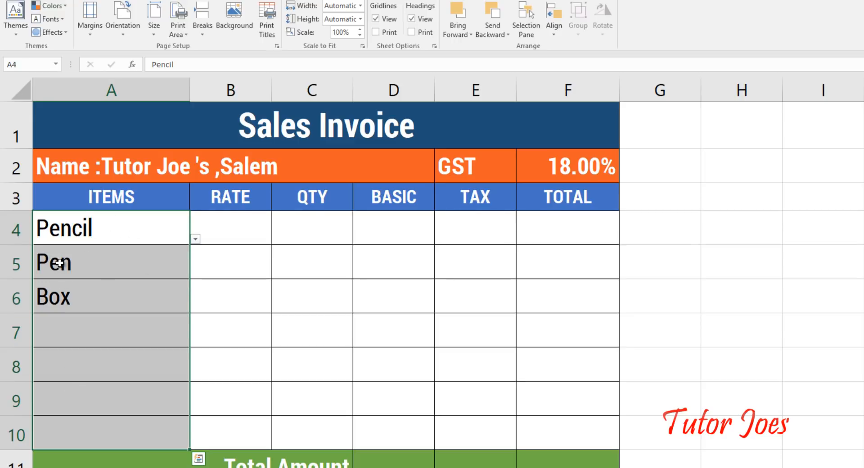
left_click(32, 67)
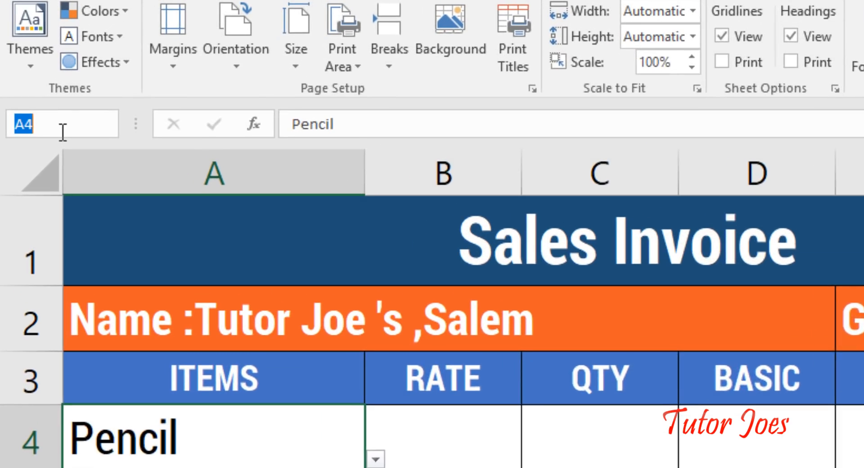
type("look")
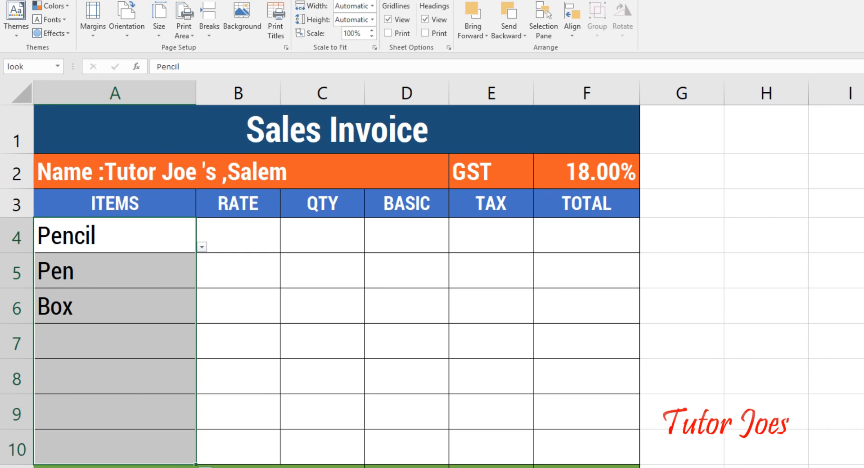
Step: Name the Master item-and-rate range B2:C11 as table
left_click(121, 466)
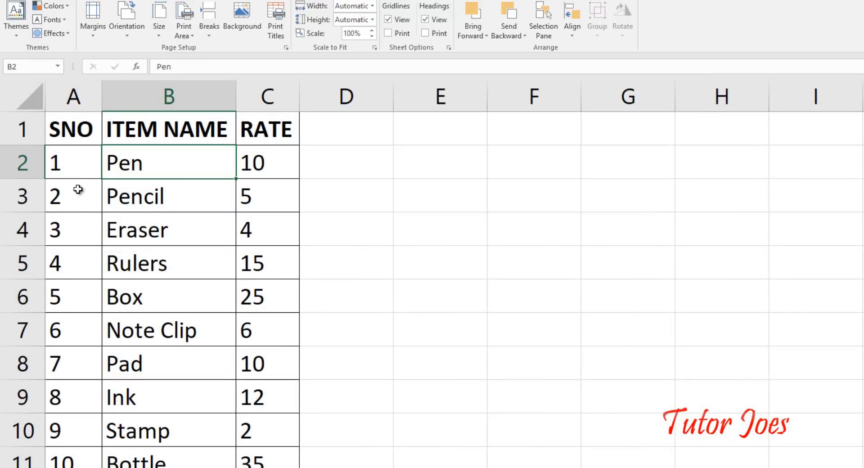
left_click_drag(132, 154, 258, 448)
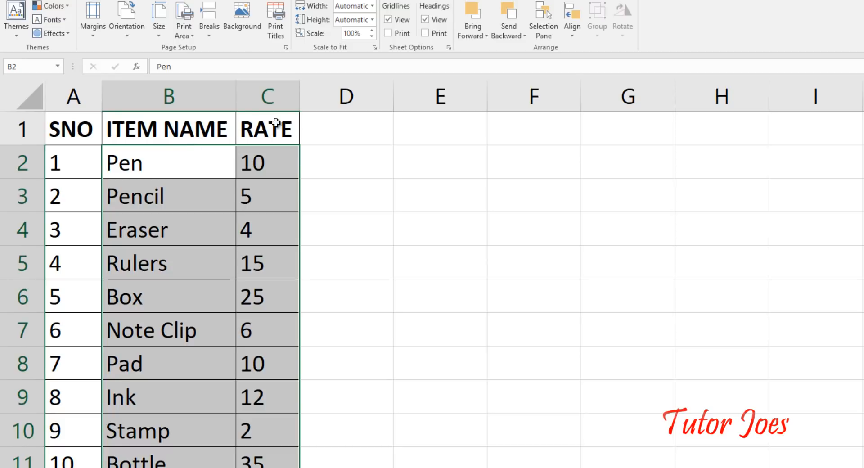
left_click_drag(119, 158, 260, 363)
left_click_drag(262, 464, 262, 463)
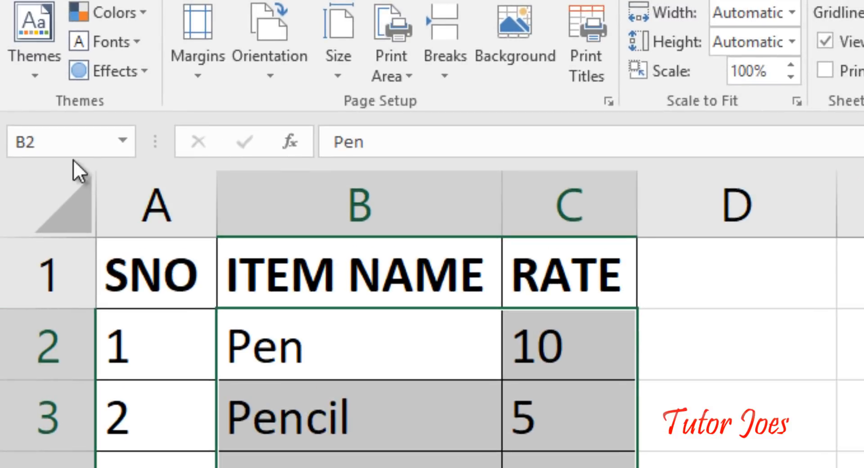
left_click(66, 148)
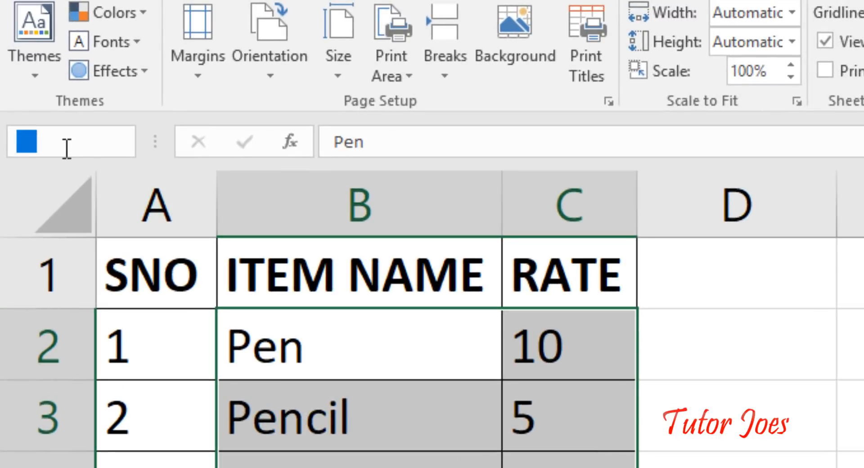
type("table")
key("Return")
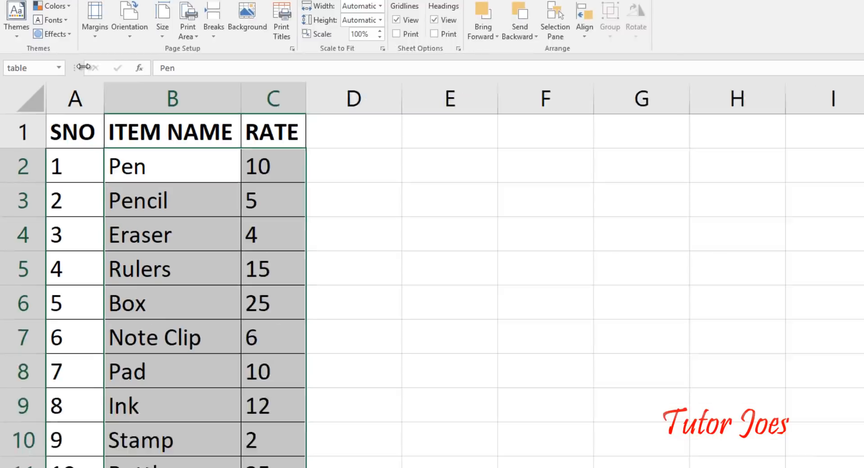
Step: Check the look and table ranges from the Name Box list
left_click(93, 107)
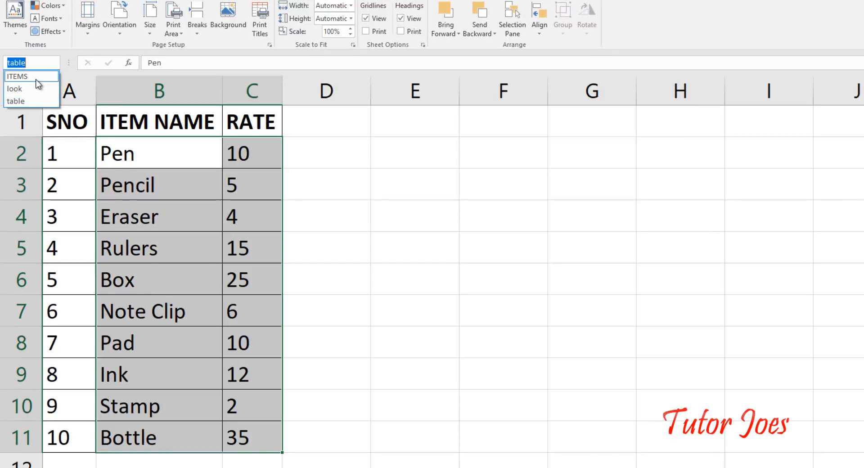
left_click(28, 89)
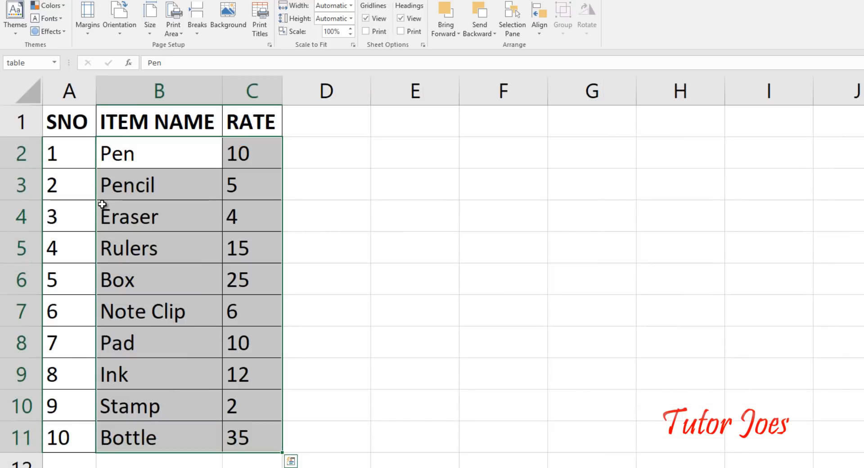
left_click(103, 204)
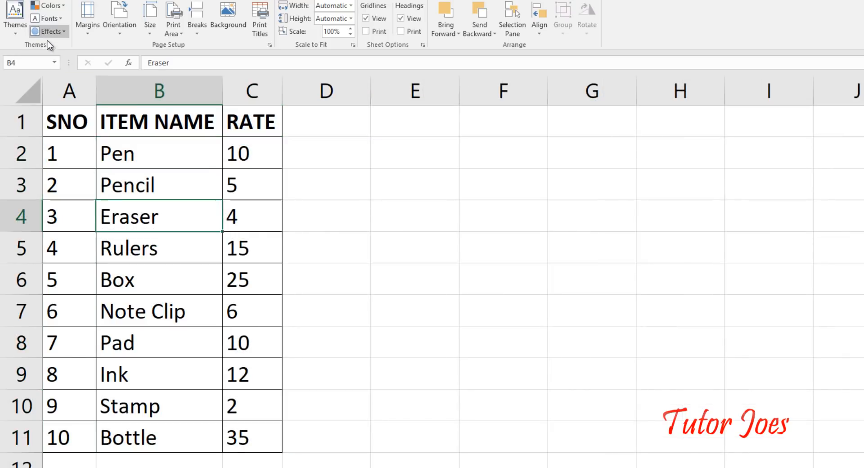
left_click(54, 65)
left_click(54, 63)
left_click(18, 100)
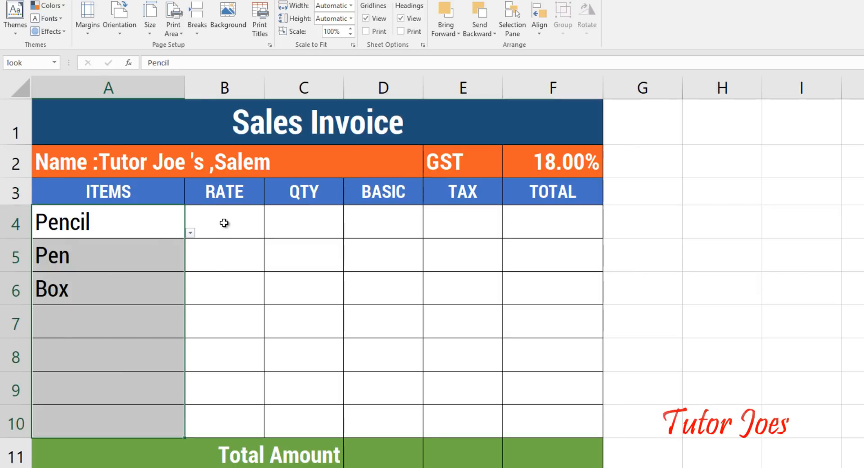
Step: In B4, begin =vlookup(look,table, picking look and table from AutoComplete
left_click(227, 225)
type("=v")
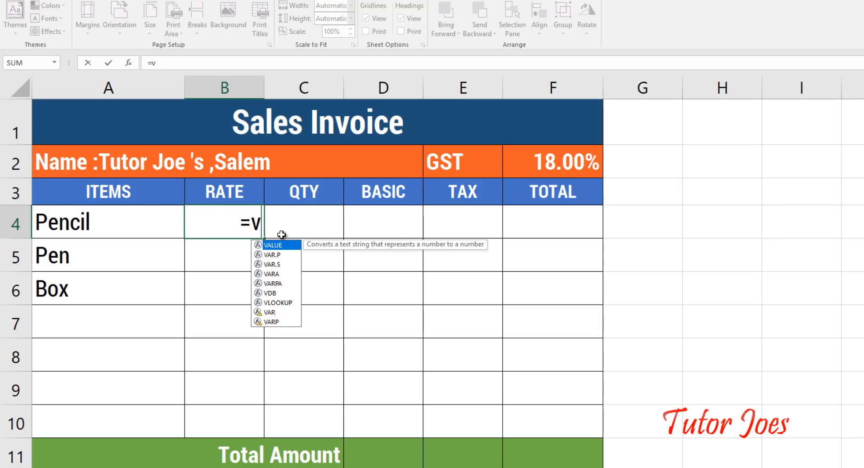
type("look")
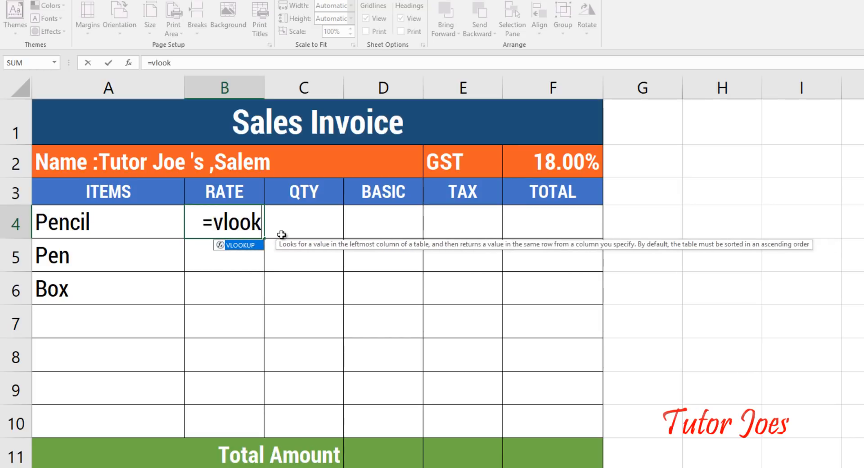
type("up(")
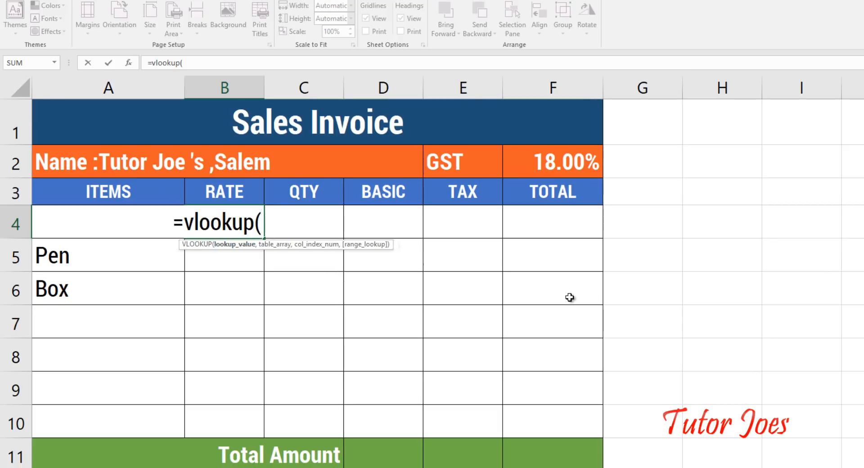
type("look")
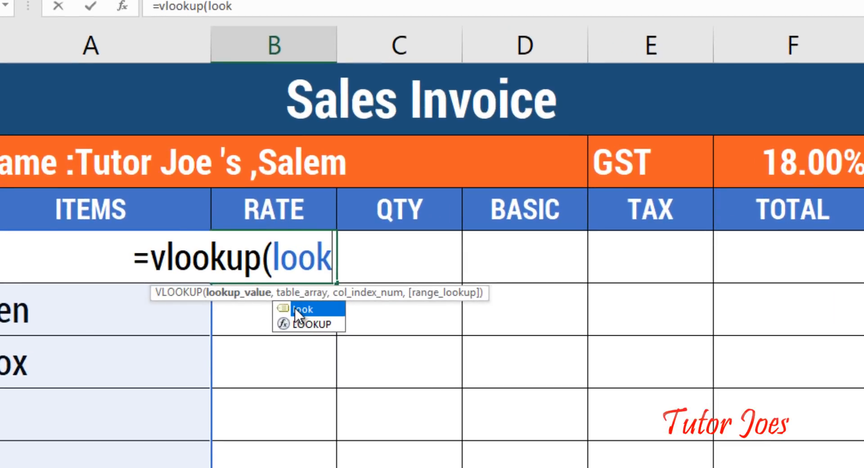
left_click(239, 253)
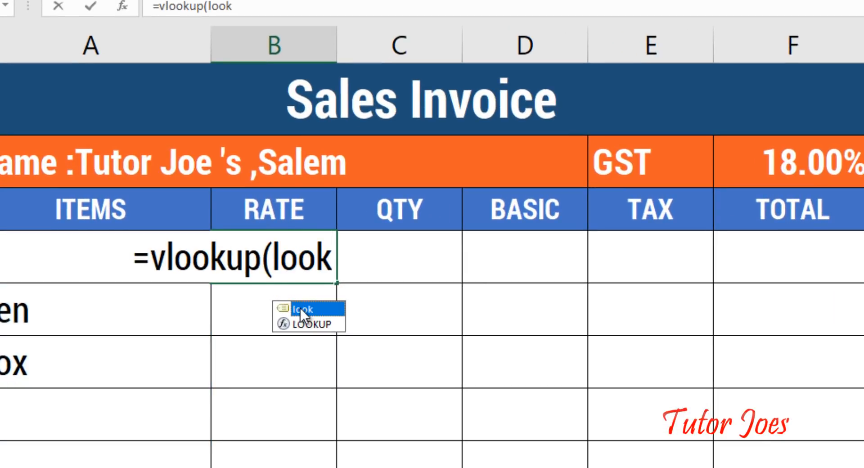
double_click(301, 309)
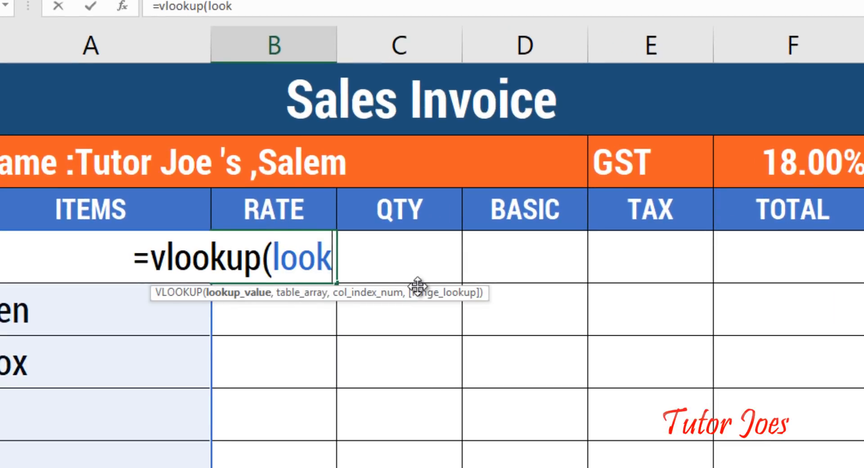
type(",")
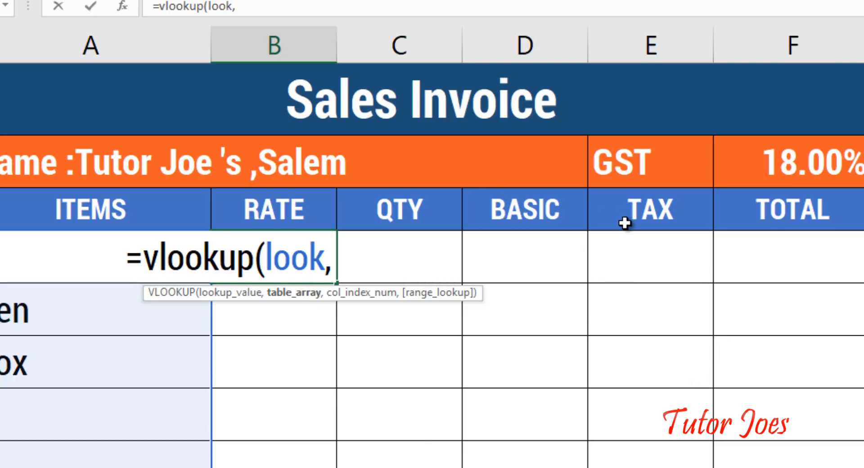
type("table,")
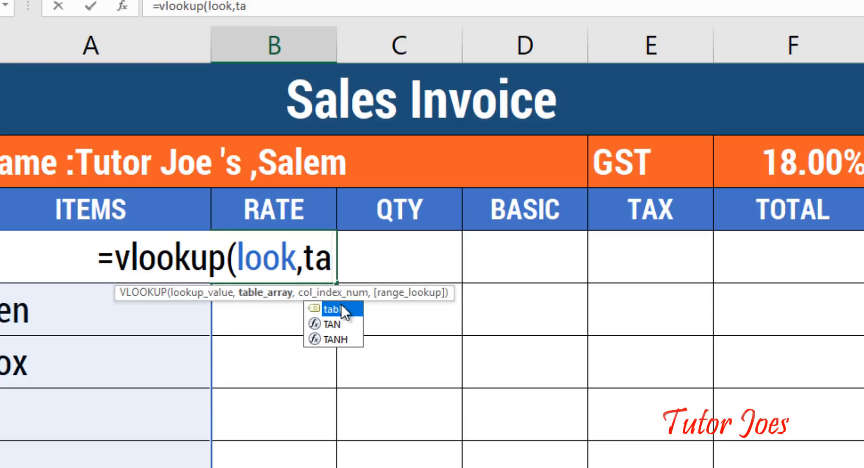
double_click(343, 309)
type(",")
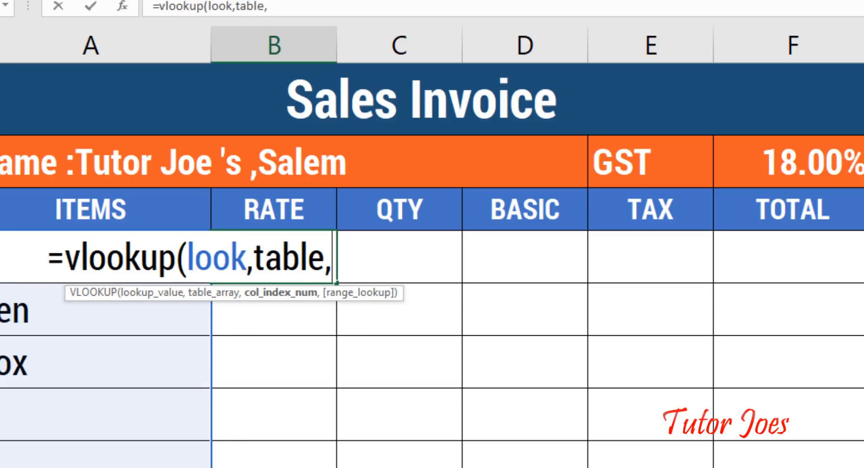
Step: Complete the lookup with column 2 and exact match 0, returning 5
left_click(315, 467)
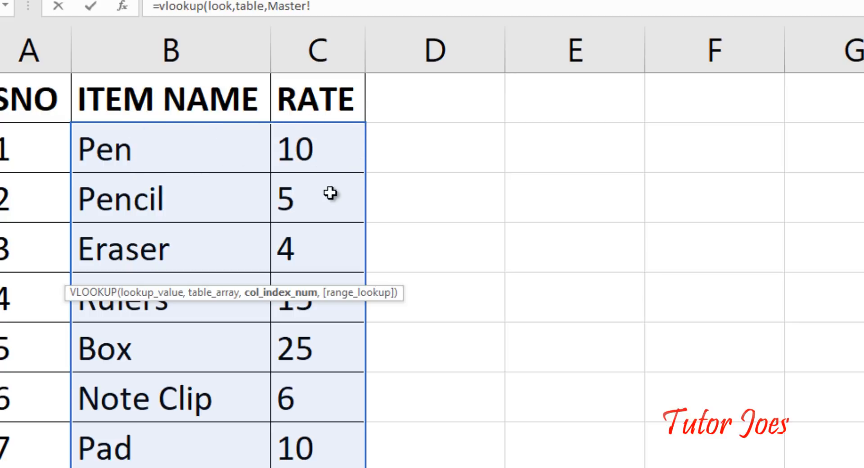
left_click(108, 466)
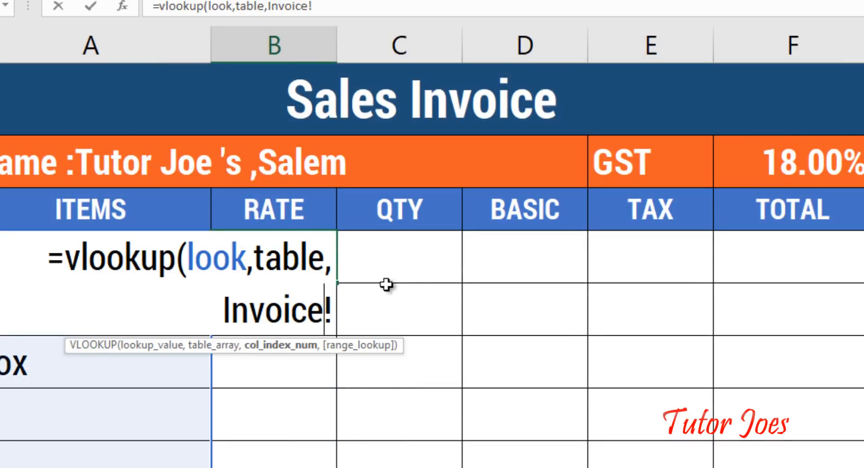
key("BackSpace")
key("BackSpace")
key("BackSpace")
key("BackSpace")
key("BackSpace")
key("BackSpace")
key("BackSpace")
key("BackSpace")
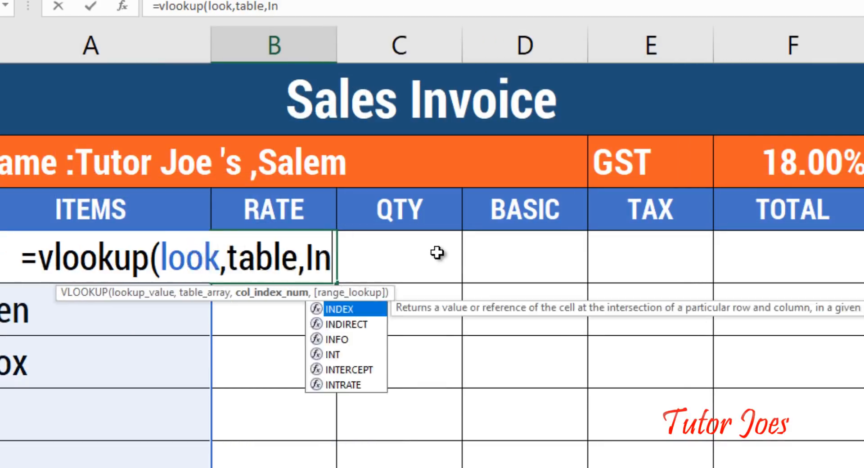
type("2")
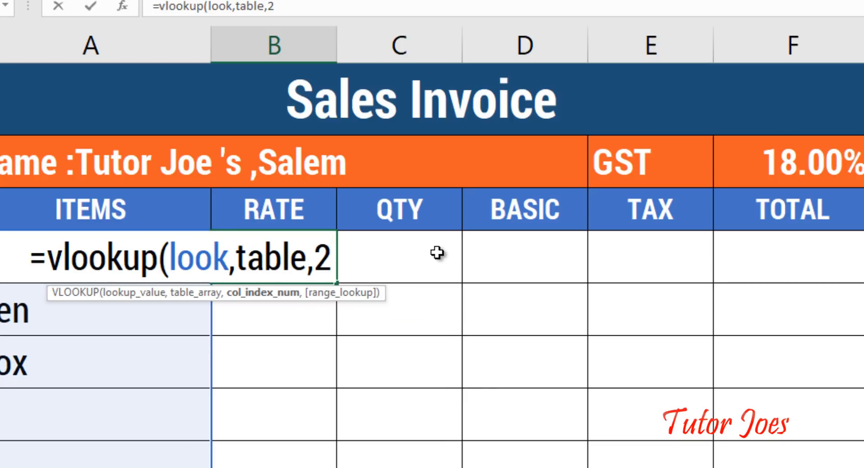
type(",")
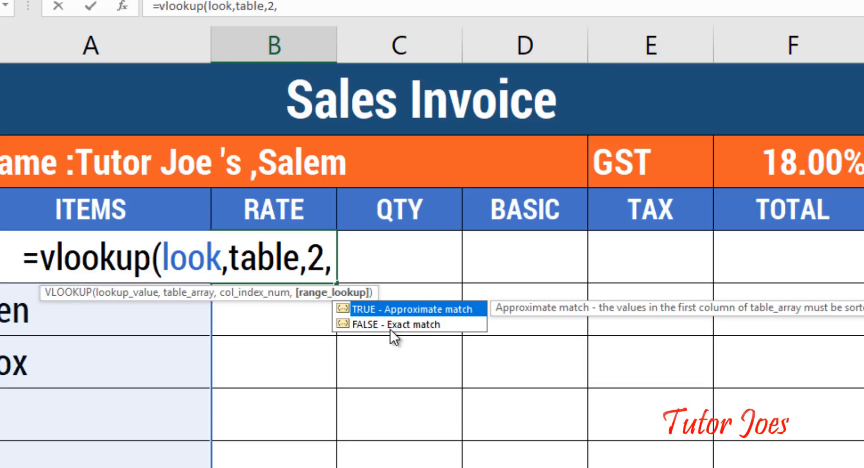
type("0")
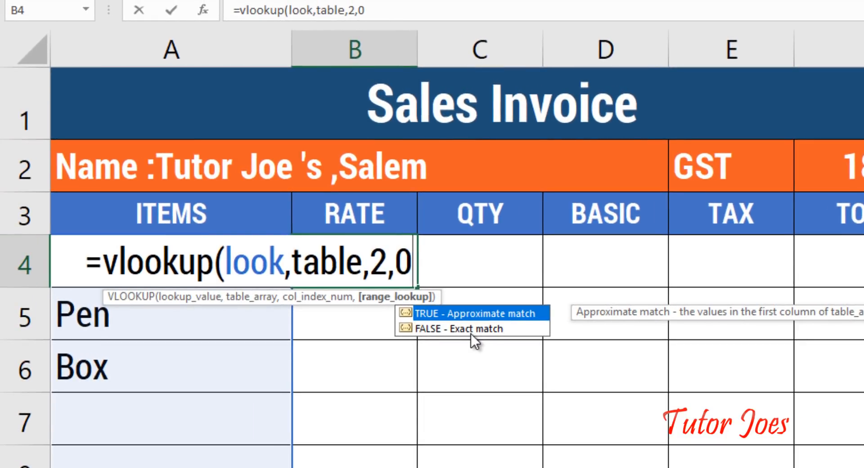
type(")")
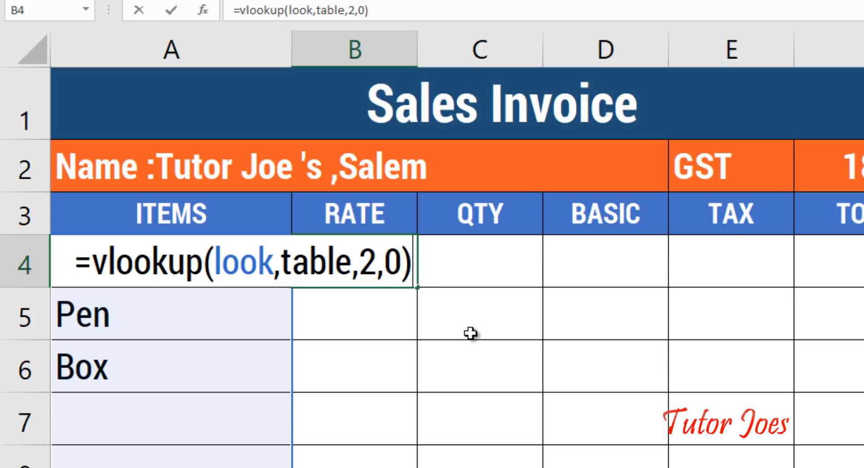
key("Return")
Step: Compare the Pencil, Pen and Box rates (5, 10, 25) against the Master list
left_click(160, 250)
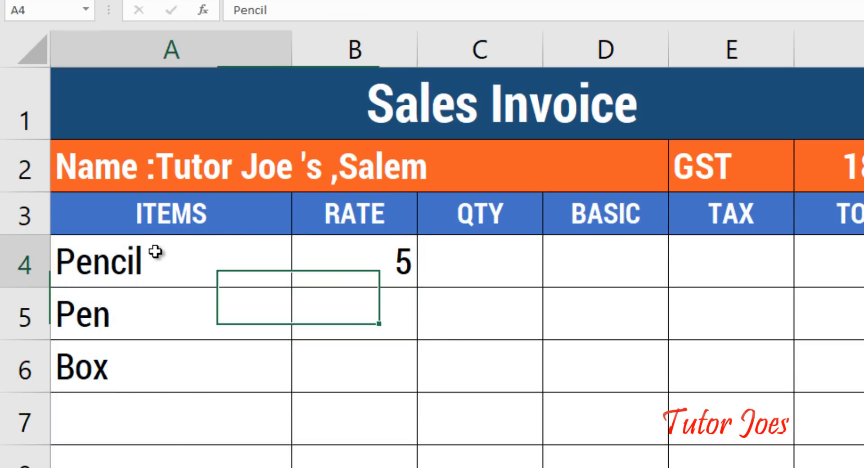
left_click(352, 274)
left_click(177, 467)
left_click(226, 218)
left_click(396, 201)
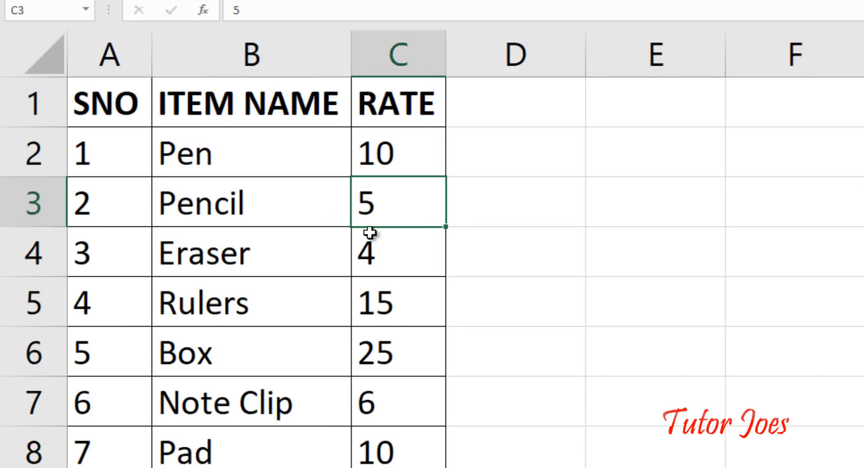
left_click(106, 466)
left_click(59, 222)
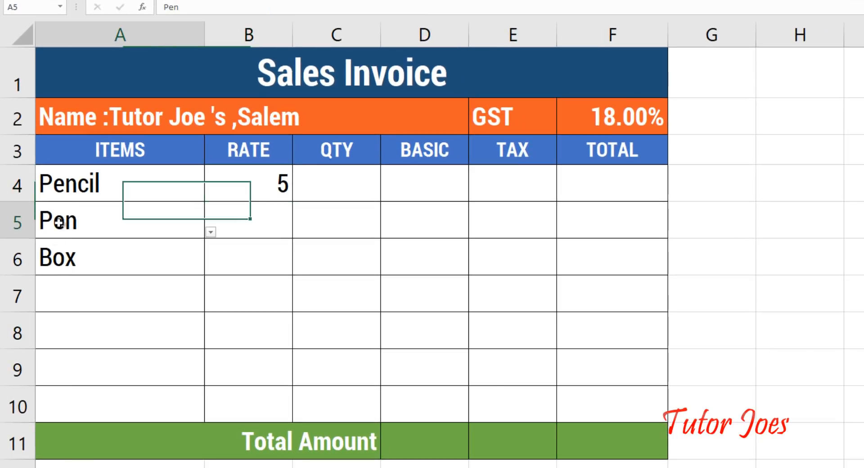
left_click(75, 259)
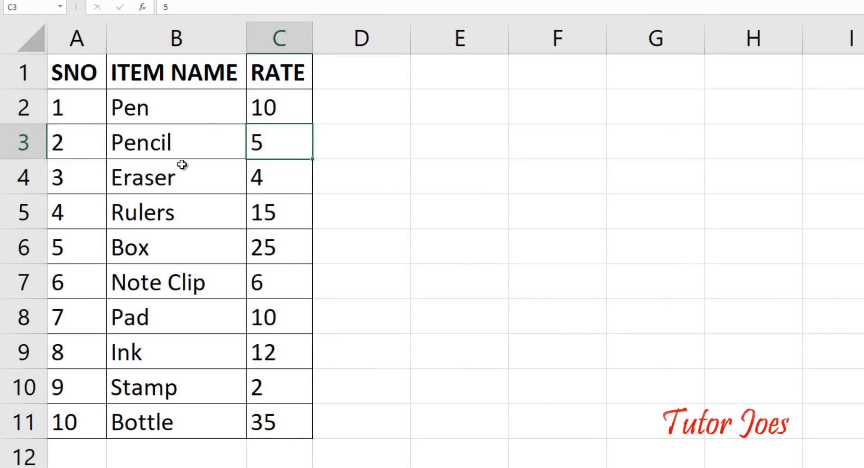
left_click(276, 102)
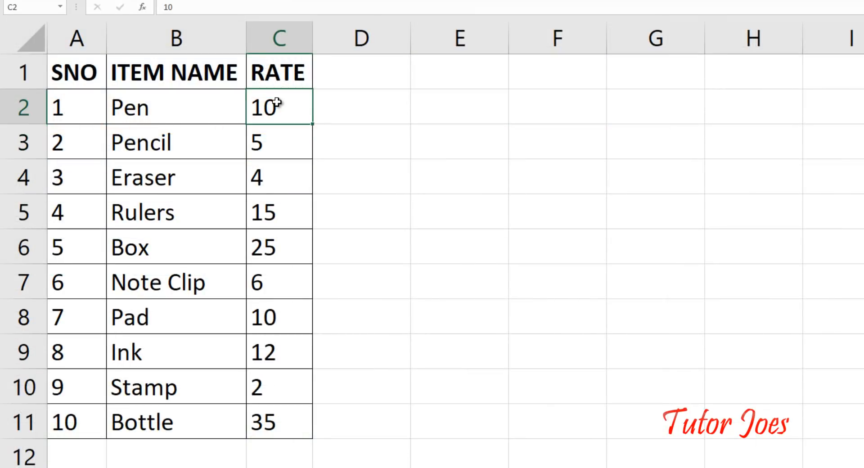
left_click(282, 250)
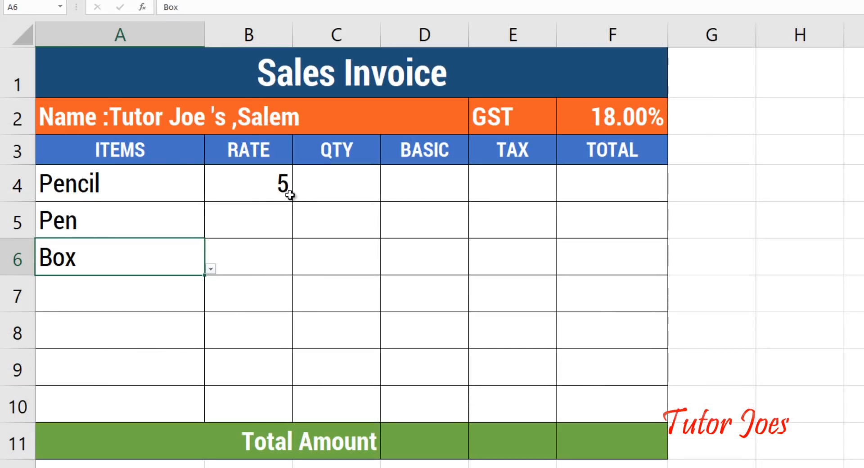
Step: Fill the B4 rate formula down to B6
left_click(291, 196)
left_click_drag(295, 203, 306, 290)
key("Down")
key("Down")
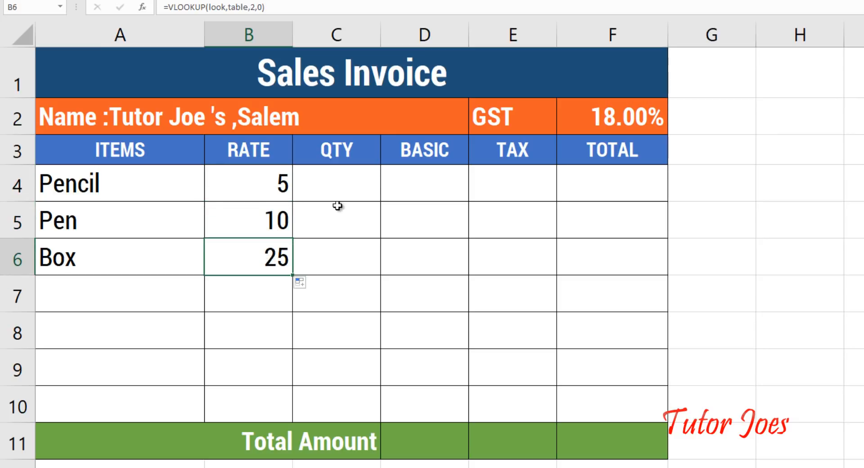
Step: Enter quantities 2, 10 and 2 in C4:C6
left_click(347, 183)
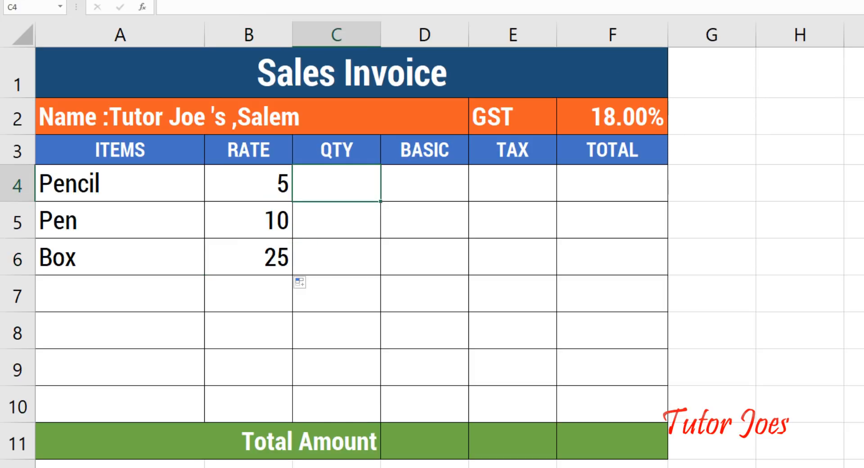
type("2")
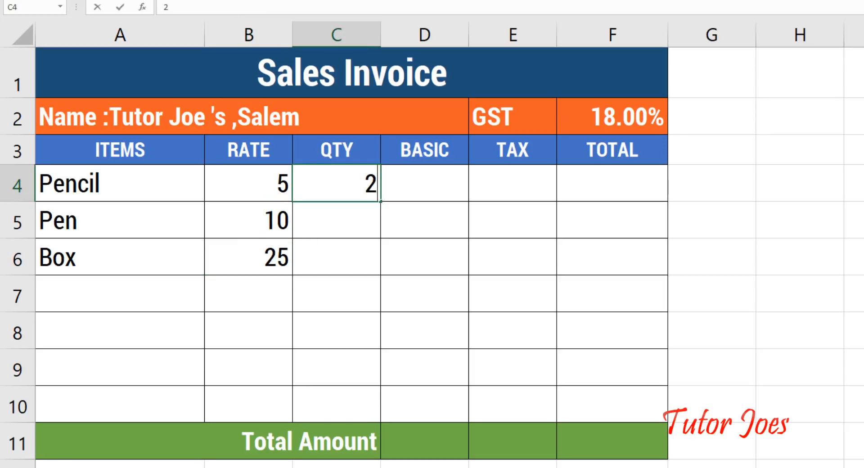
key("Return")
type("10")
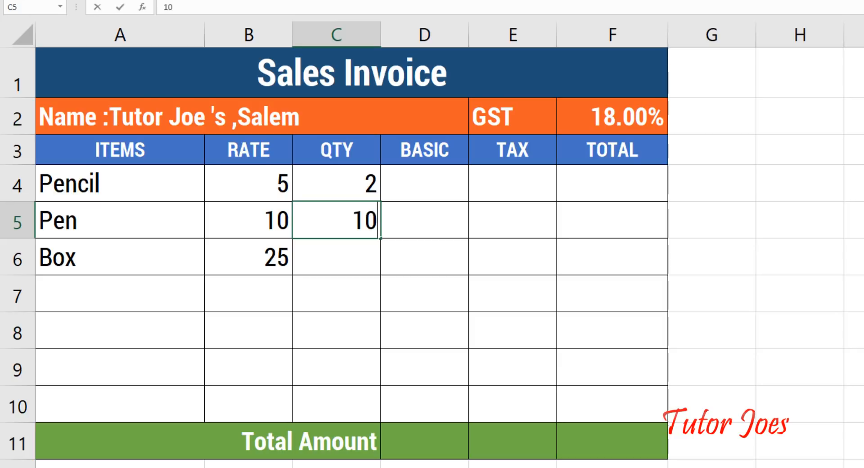
key("Return")
type("2")
key("Return")
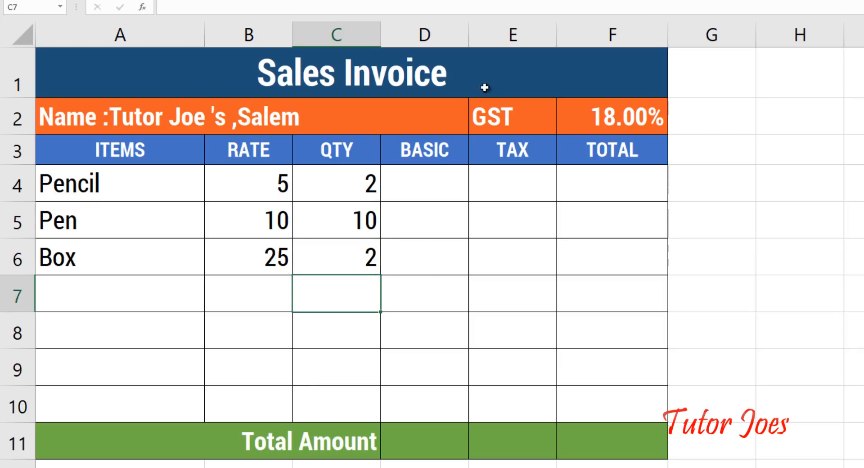
Step: Enter =B4*C4 in D4 and fill it down to D6, giving 10, 100 and 50
left_click(428, 171)
type("=")
key("Left")
key("Left")
type("*")
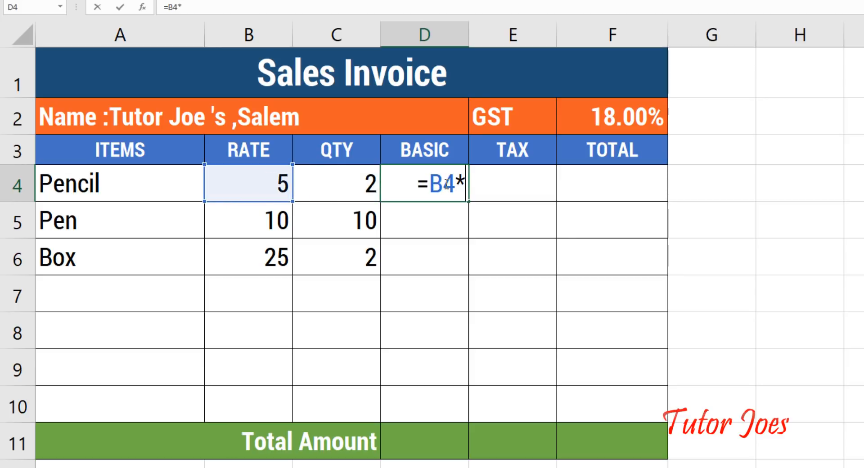
key("Left")
key("Left")
key("Right")
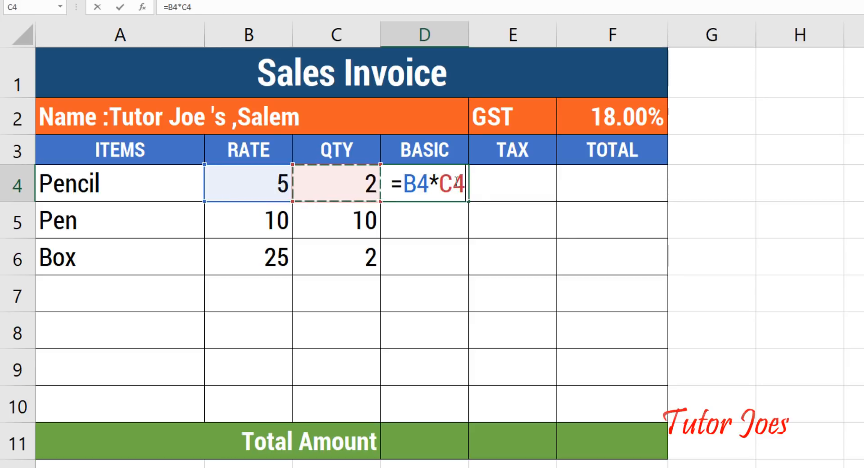
key("Return")
left_click(452, 178)
left_click_drag(470, 203, 470, 275)
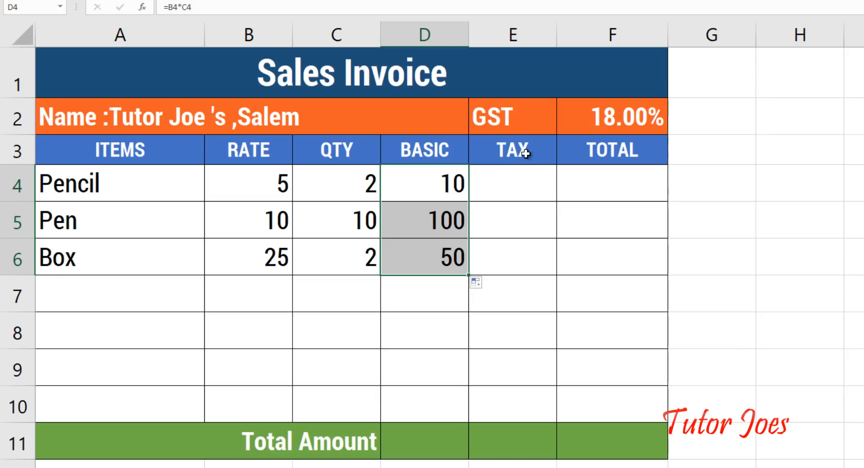
left_click(503, 195)
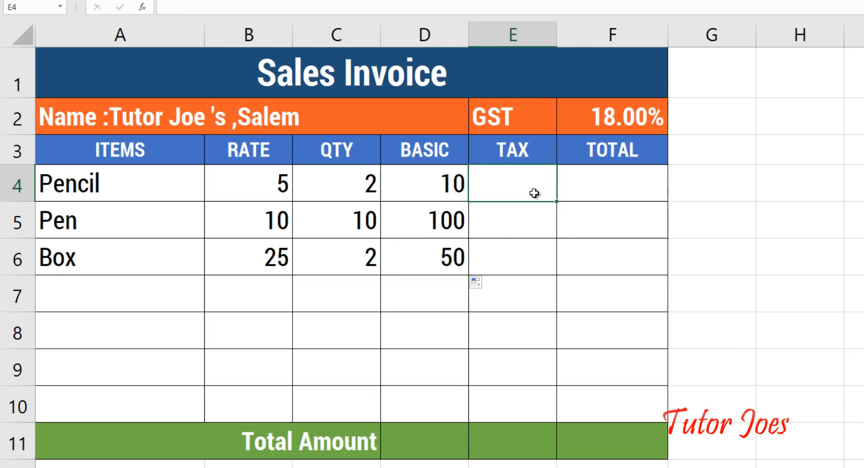
Step: Enter =D4*$F$2 in E4 and fill it down to E6, giving 1.8, 18 and 9
type("=")
left_click(448, 183)
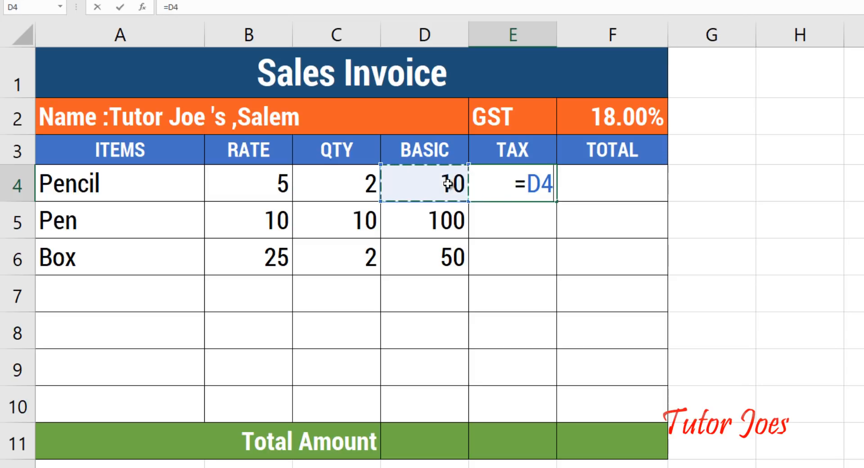
type("*")
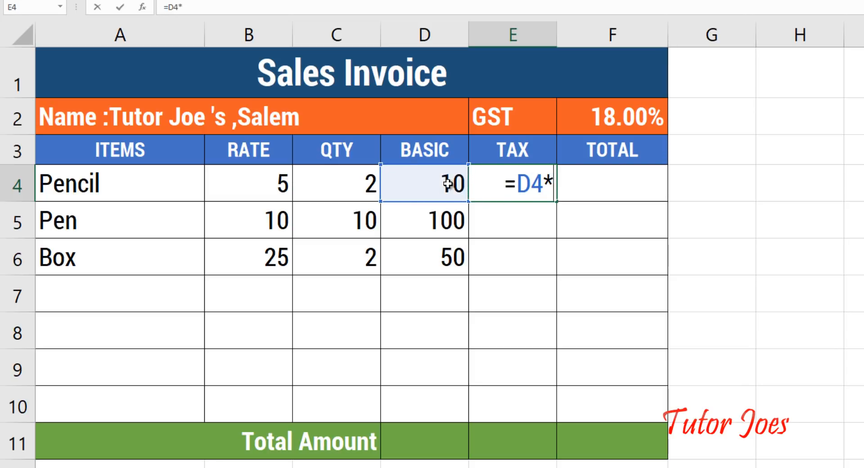
left_click(607, 111)
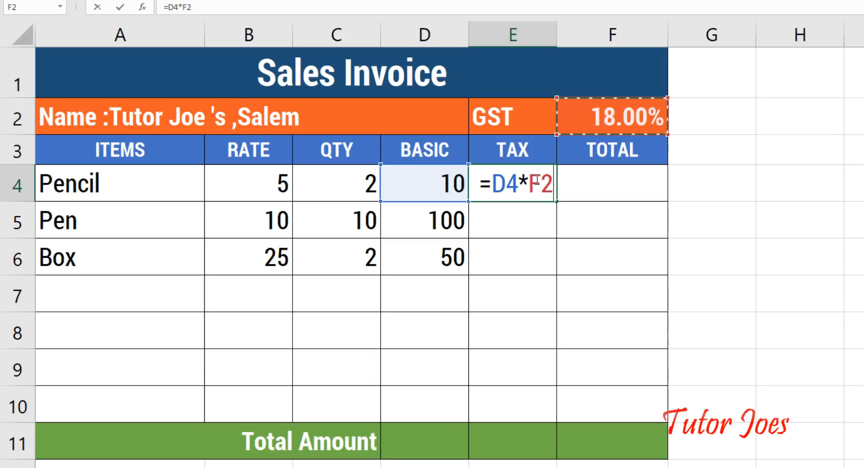
key("F4")
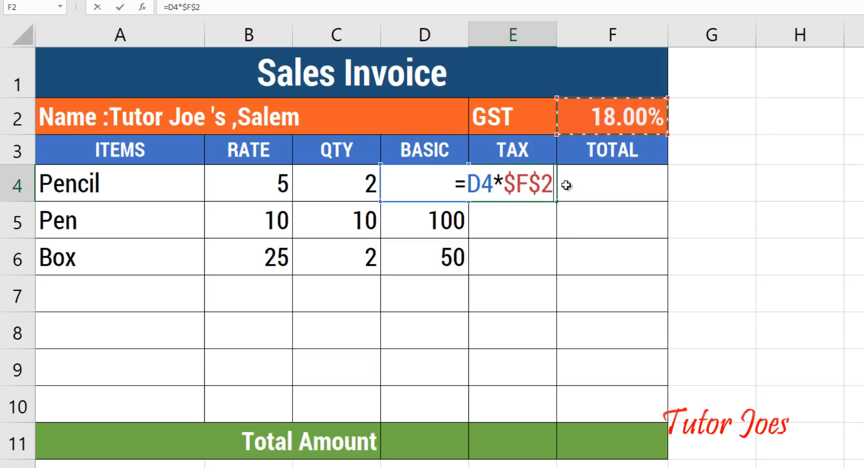
key("Return")
left_click(526, 181)
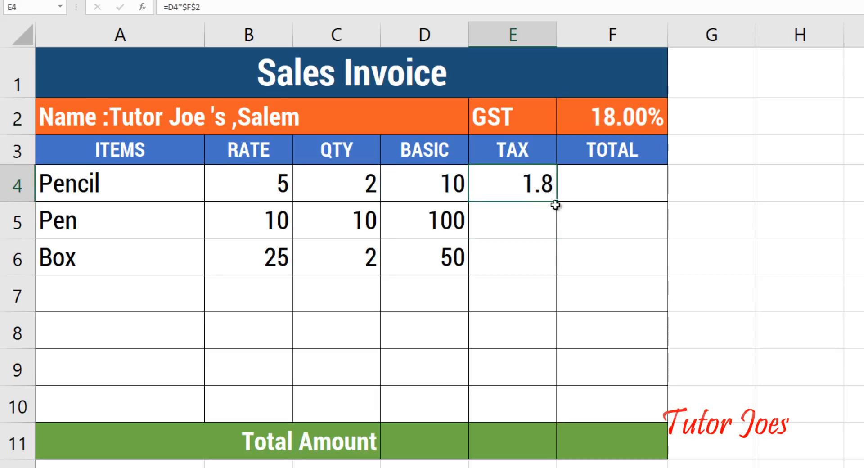
left_click_drag(556, 208, 558, 275)
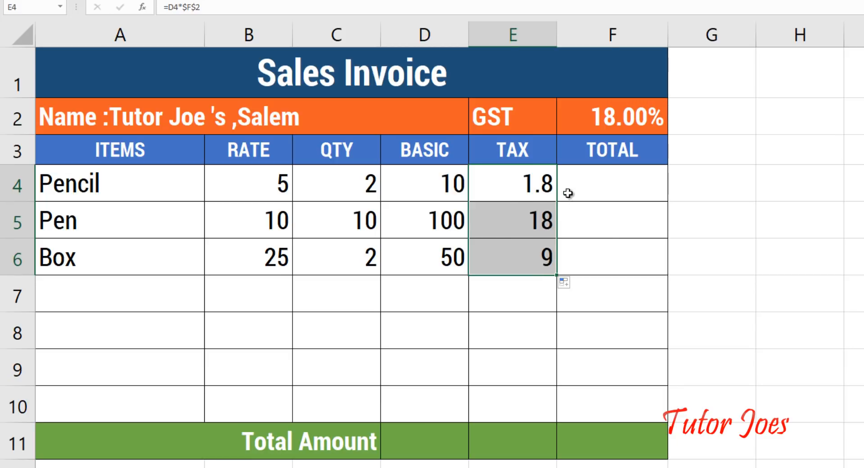
Step: Enter =D4+E4 in F4 and fill it down to F6 for totals 11.8, 118 and 59
left_click(600, 181)
type("=")
key("Left")
key("Left")
type("+")
key("Left")
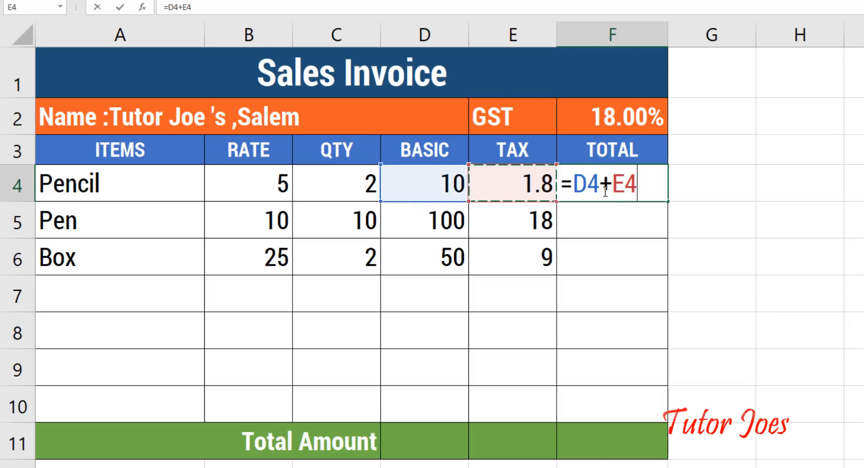
key("Return")
left_click(641, 180)
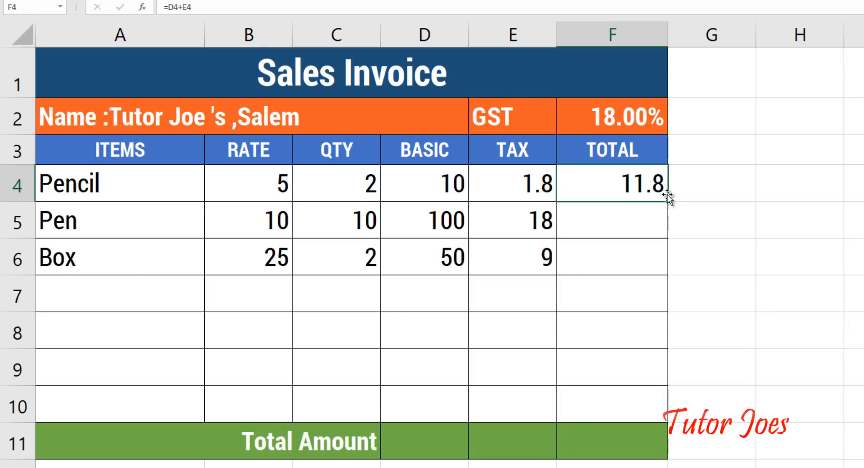
left_click(669, 205)
left_click(662, 194)
left_click(669, 205)
left_click(667, 200)
left_click_drag(669, 201, 656, 263)
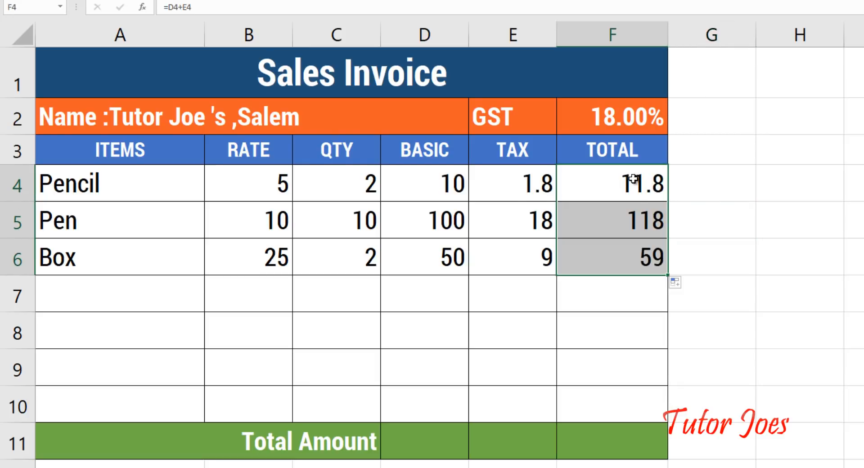
left_click(415, 454)
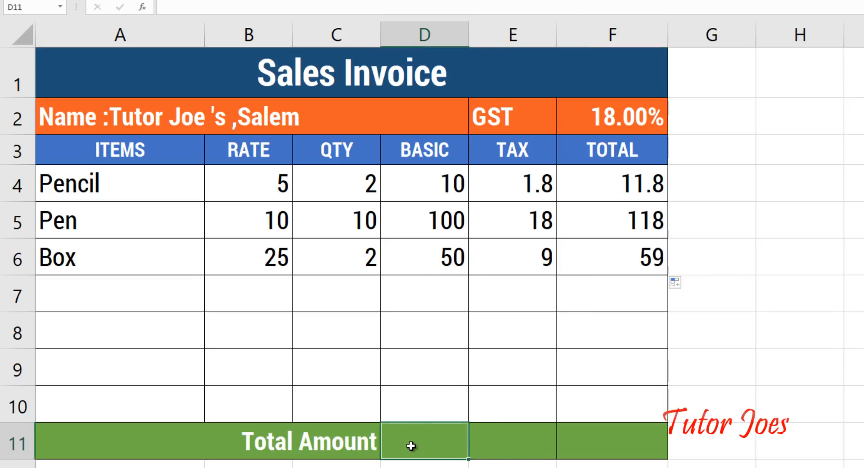
left_click(532, 453)
Step: Enter =SUM(D4:D6) in D11 to total the BASIC column at 160
left_click(614, 450)
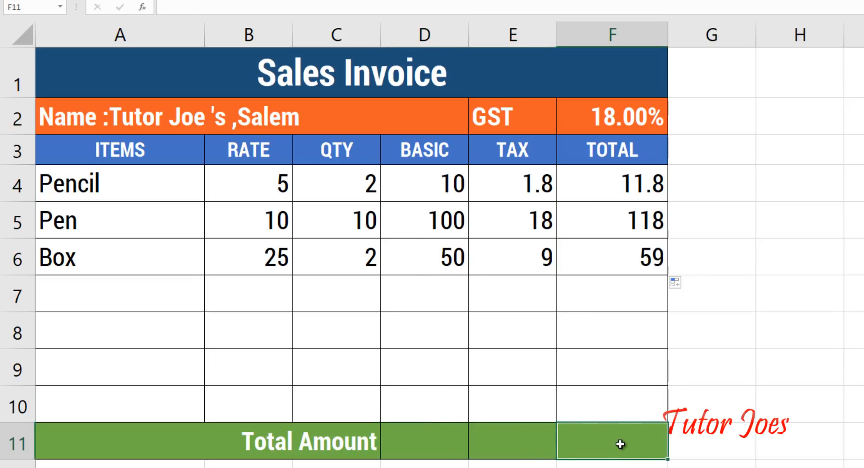
left_click(436, 441)
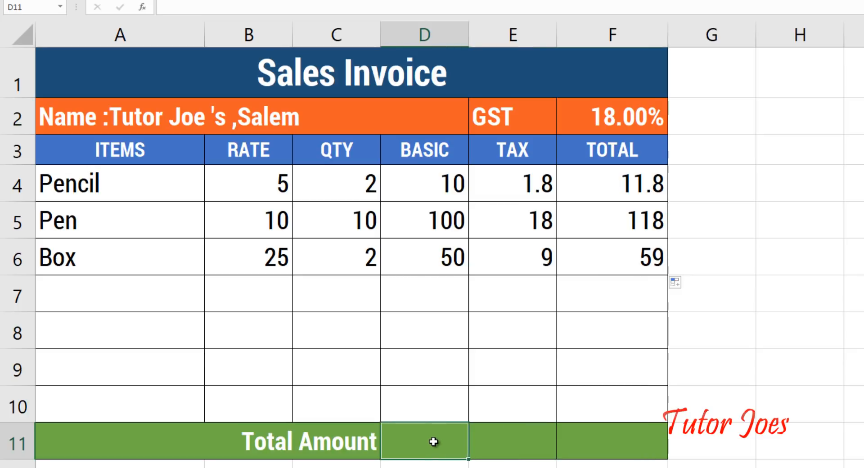
type("=sum(")
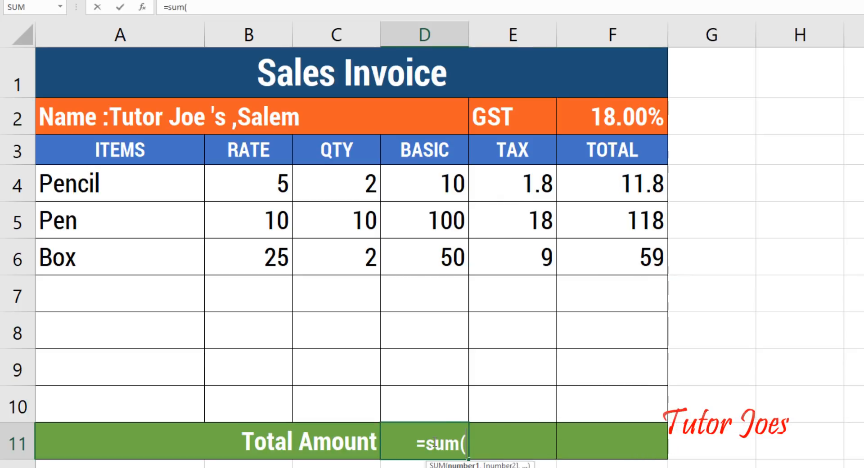
left_click_drag(463, 191, 440, 268)
type(")")
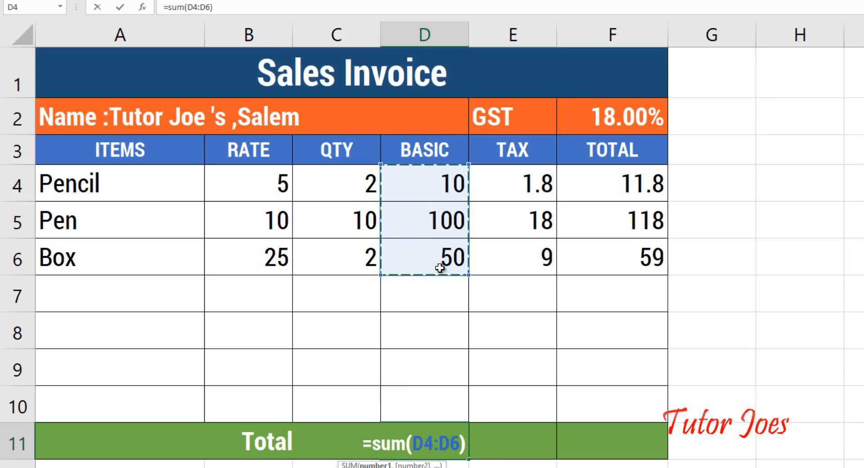
key("Return")
Step: Copy the D11 sum across to E11 and F11, giving TAX 28.8 and TOTAL 188.8
left_click(460, 441)
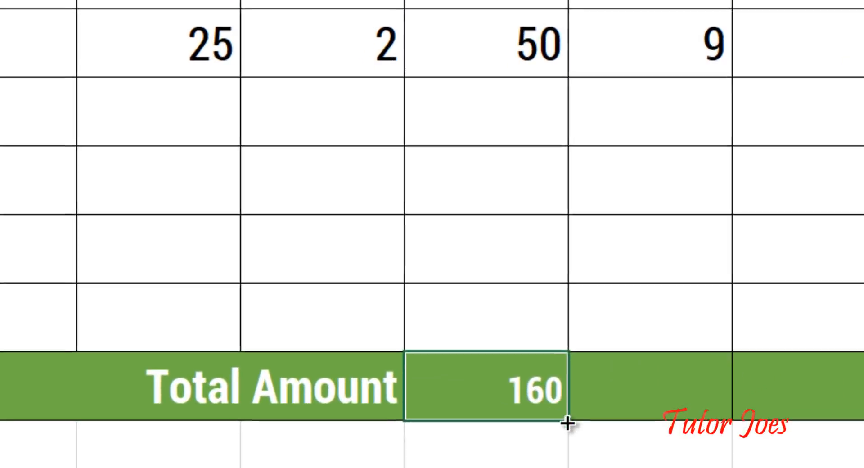
left_click_drag(581, 414, 863, 393)
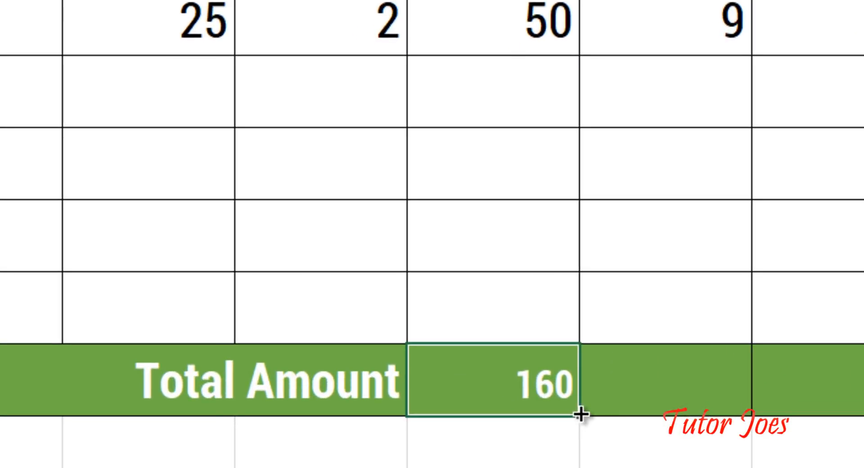
left_click_drag(781, 347, 802, 338)
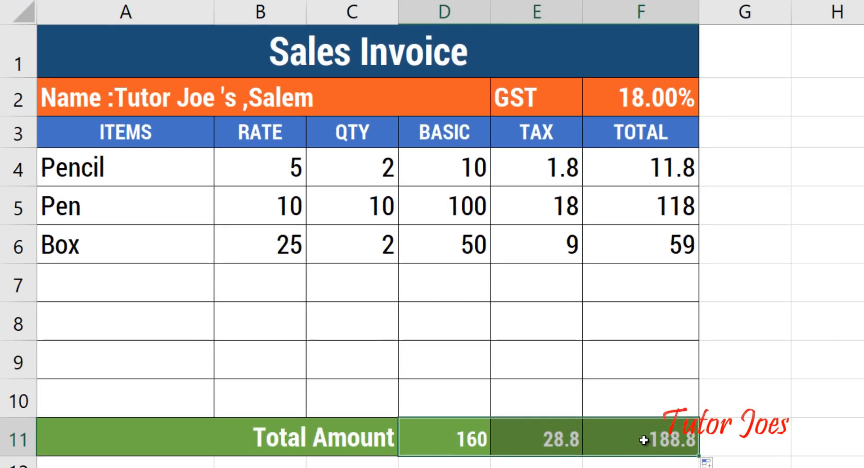
left_click(270, 166)
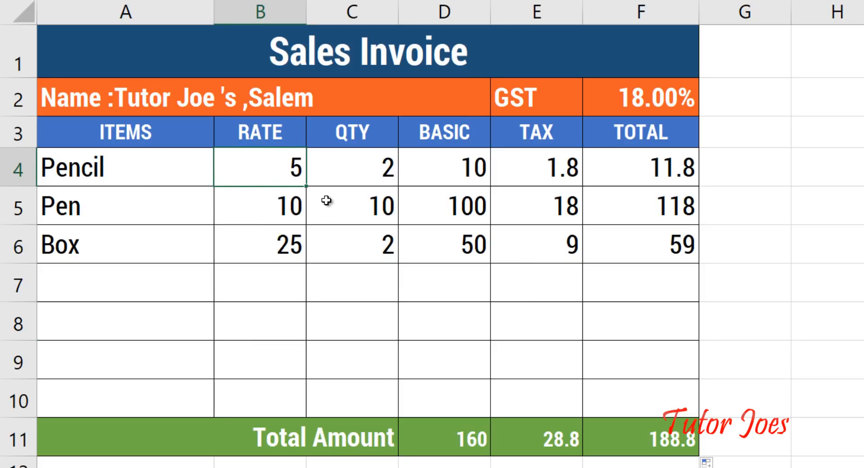
Step: Fill the B4 RATE and D4 BASIC formulas down to row 10
left_click_drag(306, 188, 318, 396)
left_click(385, 165)
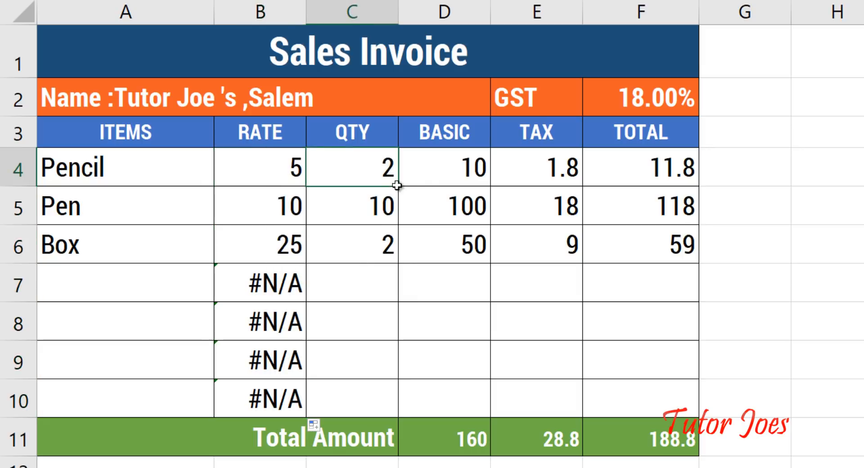
left_click(428, 174)
left_click_drag(494, 188, 500, 411)
Step: Fill the E4:F4 TAX and TOTAL formulas down to row 10, leaving #N/A in empty rows
left_click(578, 181)
left_click_drag(581, 190, 593, 326)
left_click(566, 156)
left_click_drag(567, 156, 630, 174)
left_click_drag(702, 210, 718, 417)
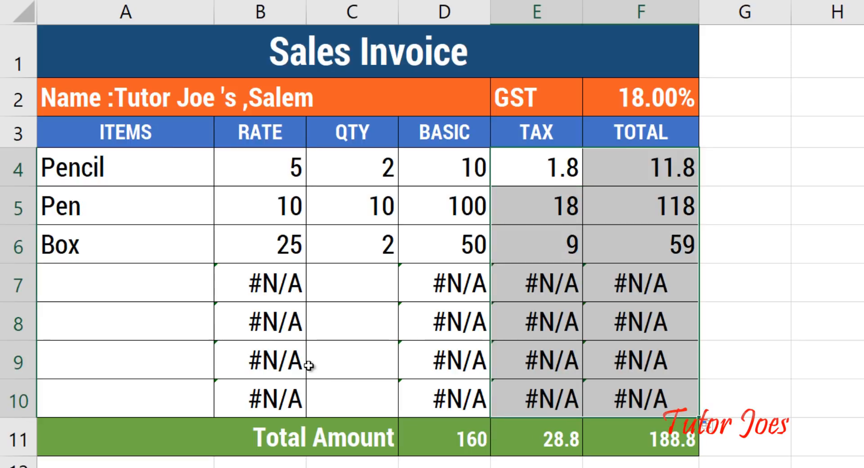
left_click(264, 285)
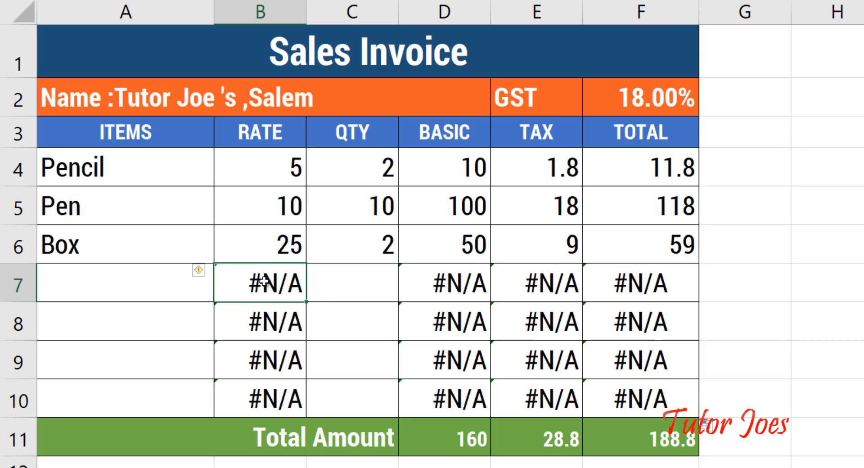
Step: Wrap B4's rate lookup as =IFERROR(VLOOKUP(...),0) and copy it down to B10
double_click(254, 168)
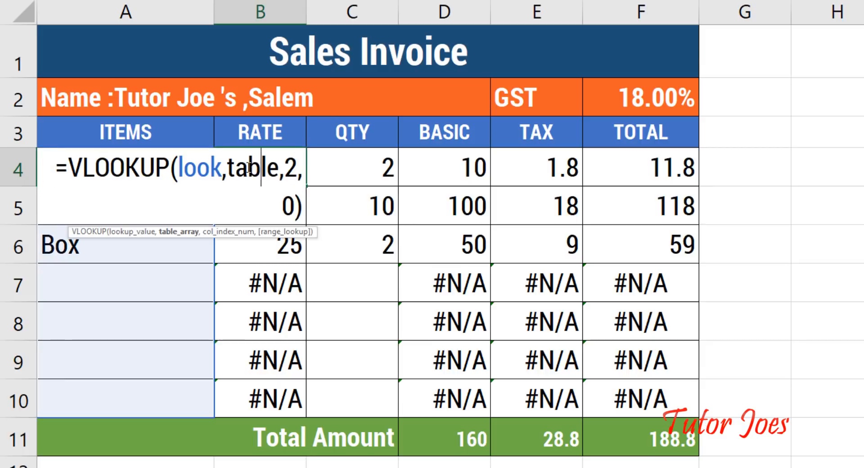
left_click(70, 162)
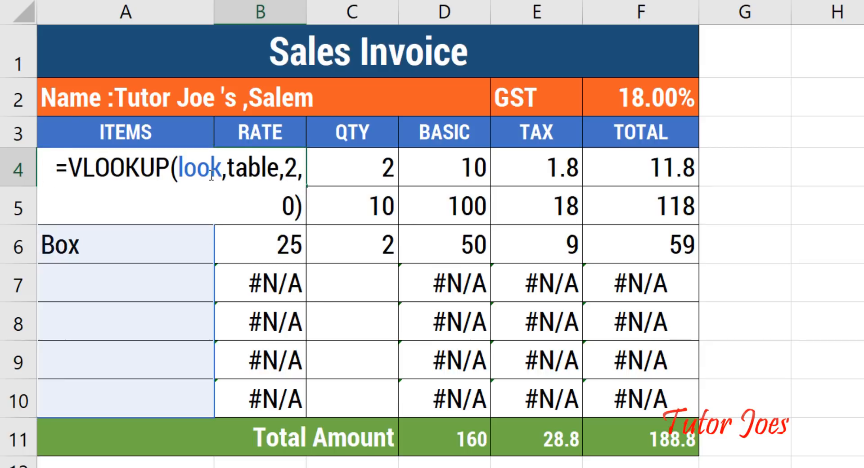
type("IF")
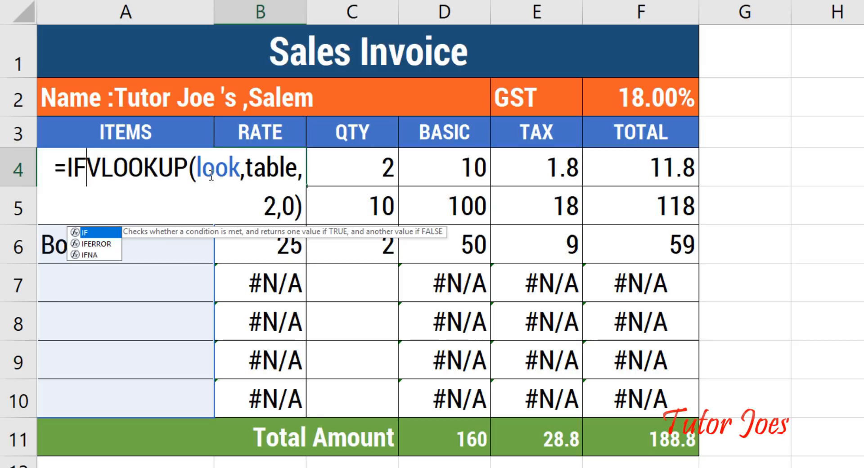
type("ERROR")
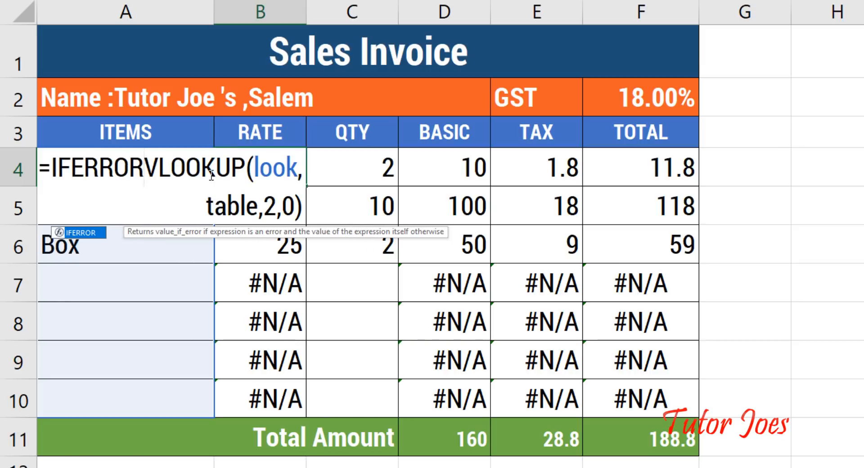
type("(")
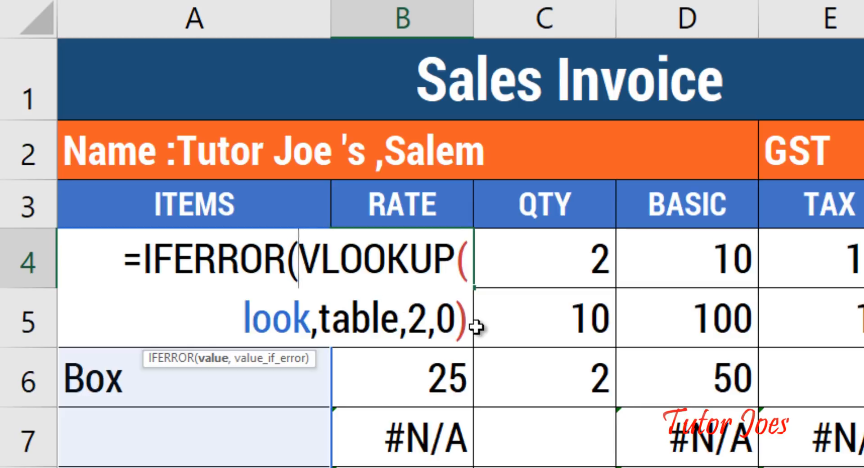
left_click(457, 320)
key("Return")
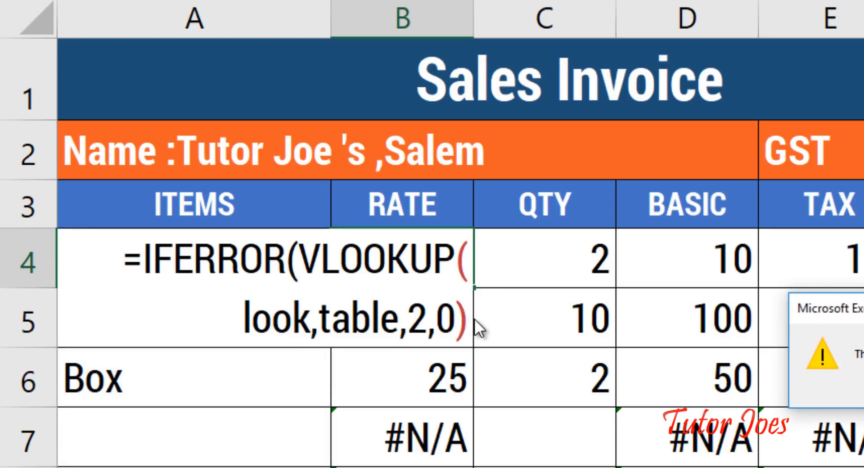
key("Return")
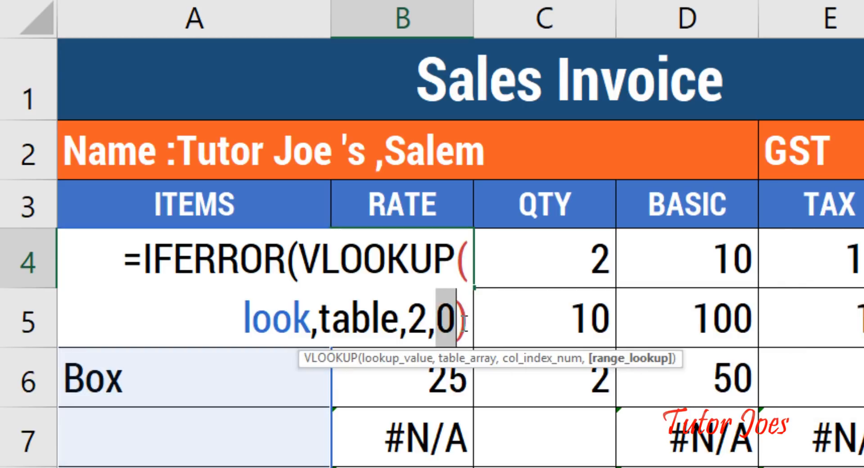
key("Right")
type(",")
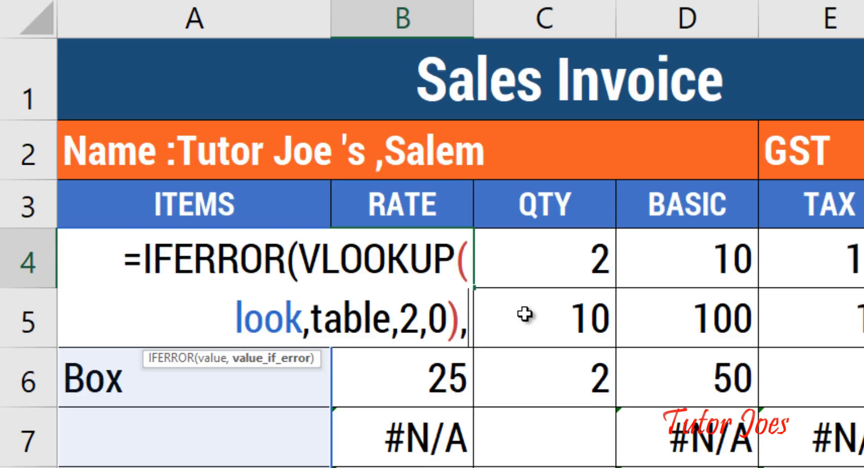
type("0)")
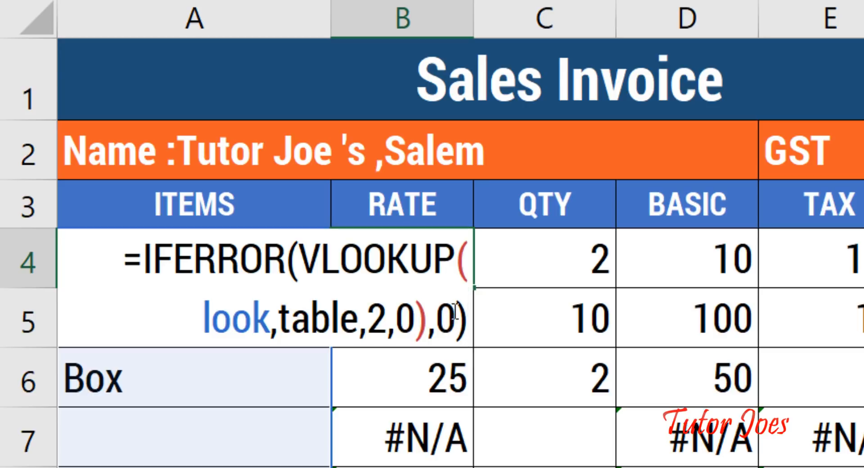
key("Return")
left_click(468, 281)
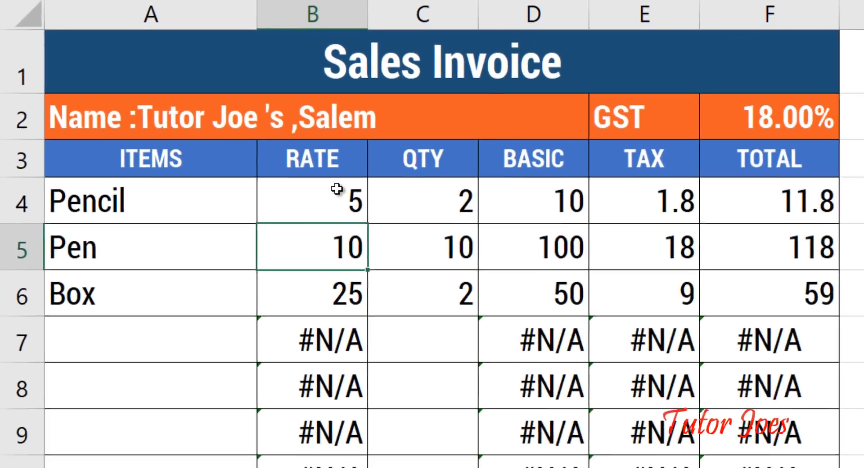
left_click_drag(308, 188, 321, 419)
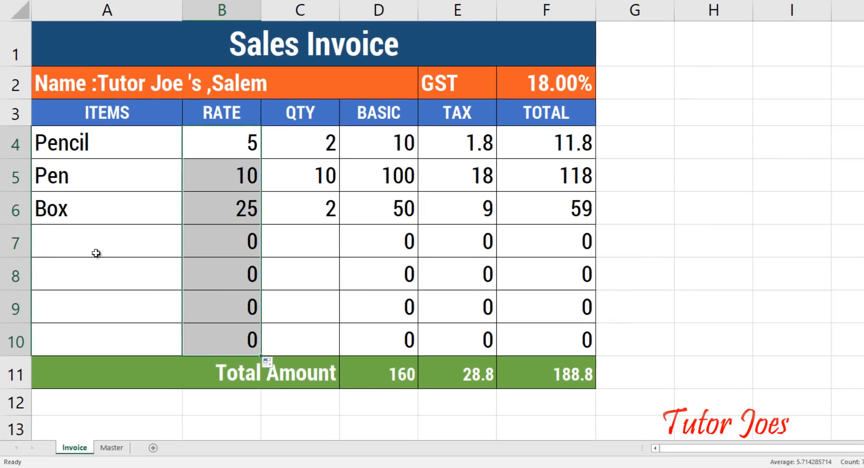
Step: Choose Eraser in A7 and Pad in A8 from the item dropdowns
left_click(176, 253)
left_click(187, 252)
left_click(123, 327)
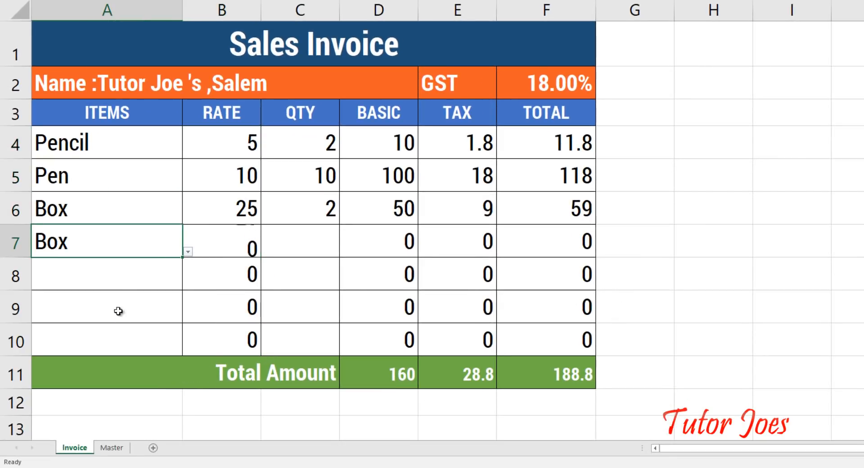
left_click(189, 252)
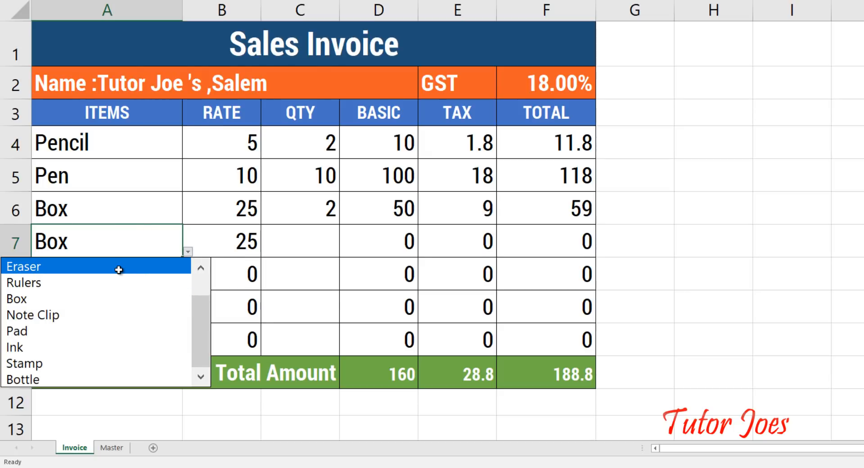
left_click(119, 270)
left_click(85, 282)
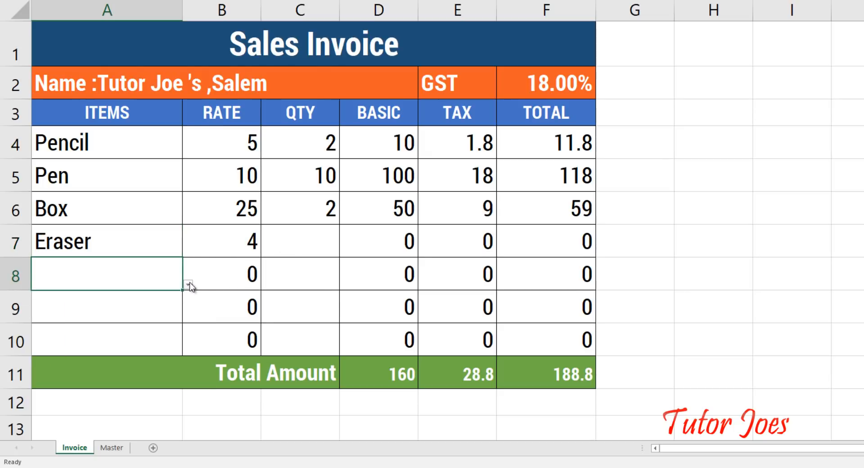
left_click(188, 284)
left_click(116, 394)
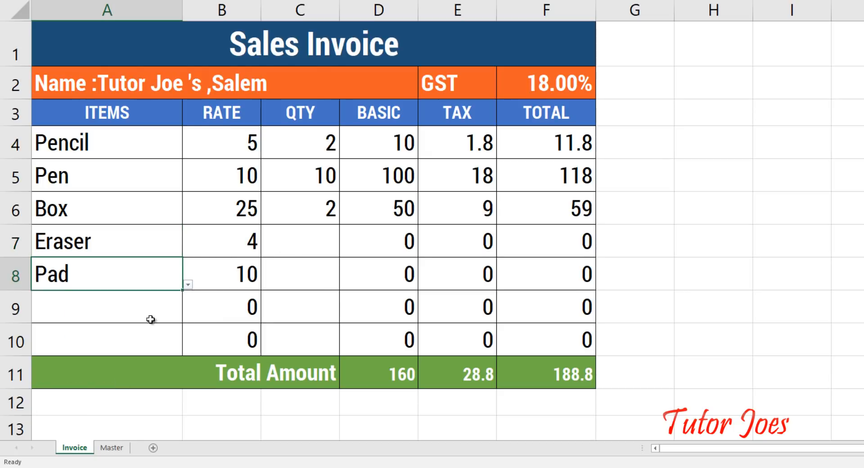
Step: Choose Stamp in A9 and Ink in A10 from the item dropdowns
left_click(150, 320)
left_click(188, 317)
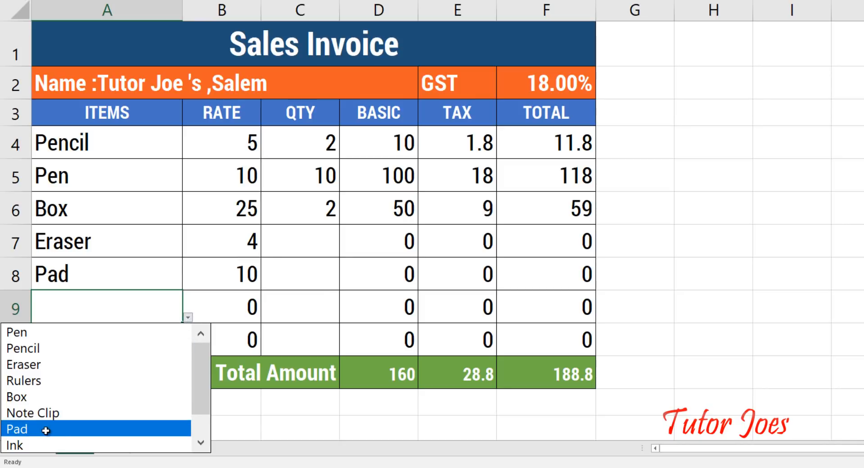
left_click(45, 430)
left_click(130, 344)
left_click(171, 313)
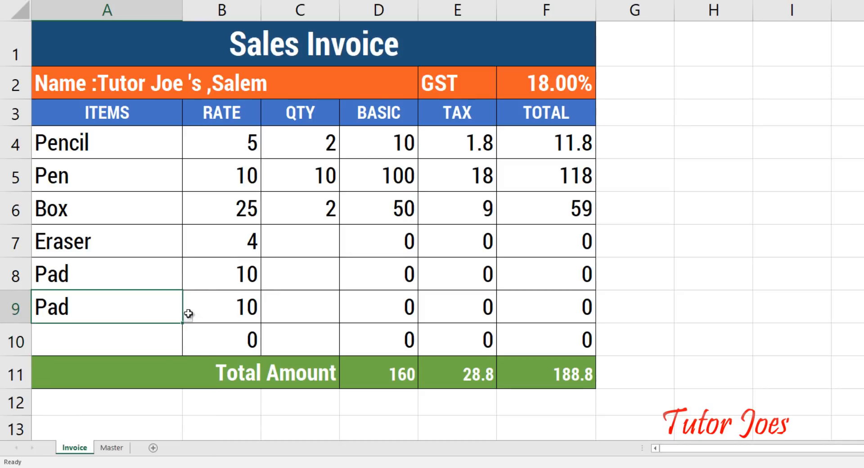
left_click(189, 317)
left_click(39, 430)
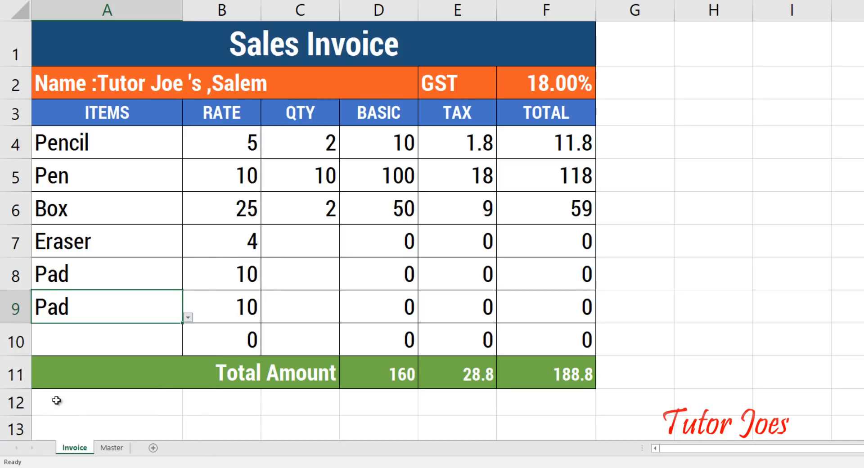
left_click(116, 345)
left_click(188, 351)
left_click(31, 312)
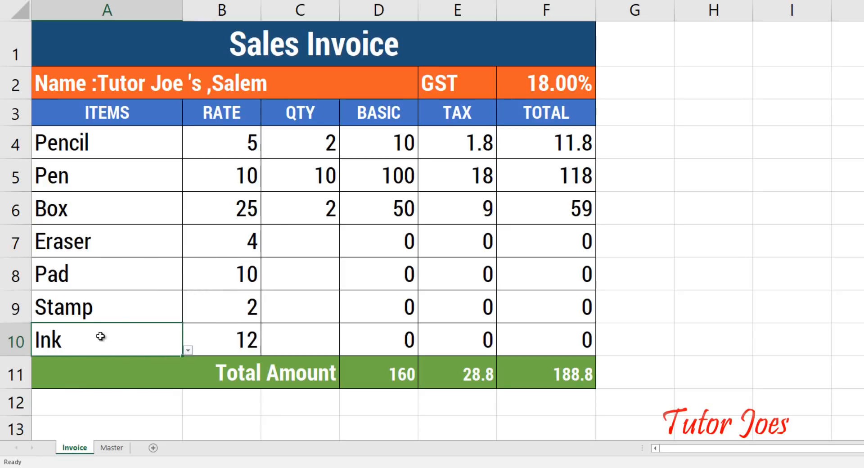
Step: Enter quantities 1, 2, 36 and 85 in C7:C10
left_click(295, 243)
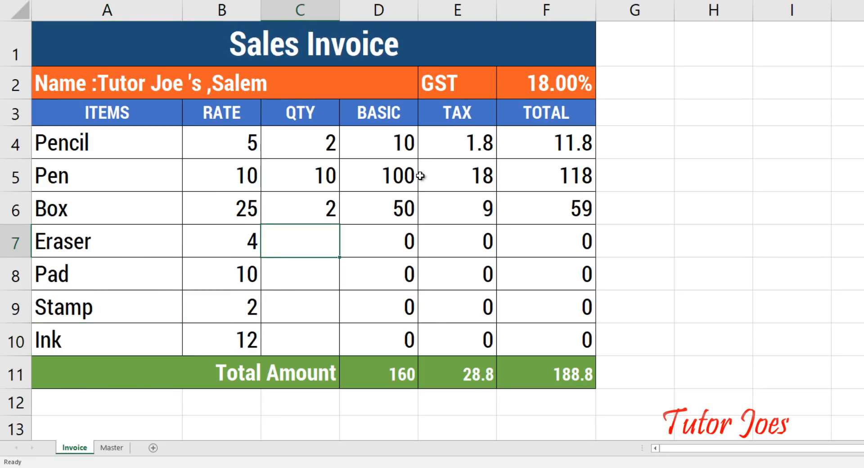
type("1")
key("Return")
type("2")
key("Return")
type("36")
key("Return")
type("8")
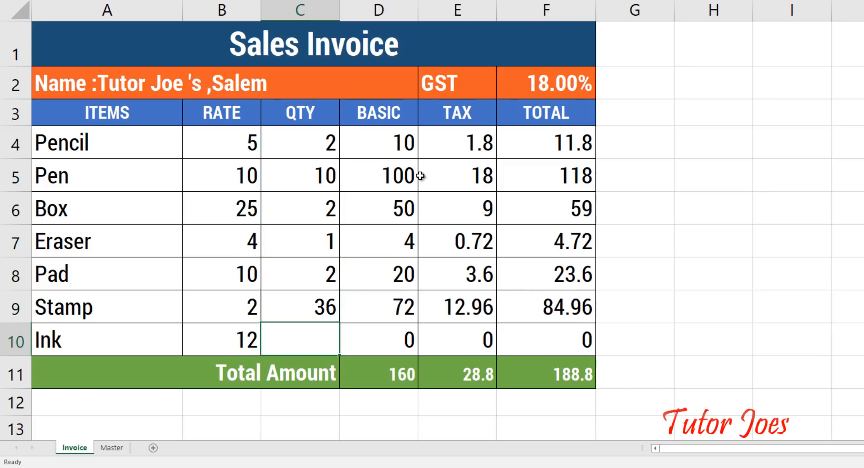
type("5")
key("Return")
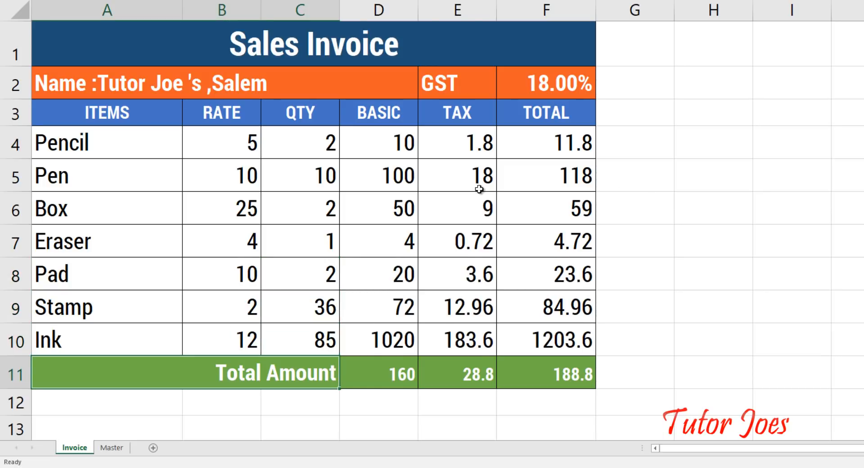
Step: Inspect the existing SUM formulas in F11 and E11 without changing them
left_click(557, 381)
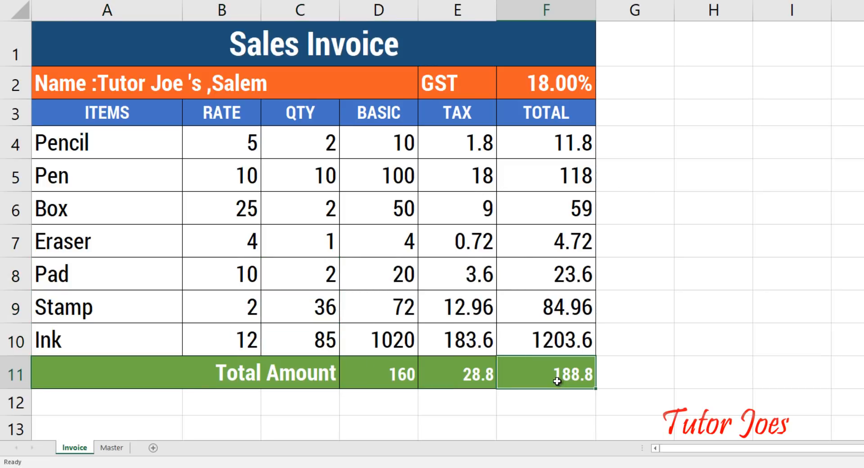
double_click(558, 381)
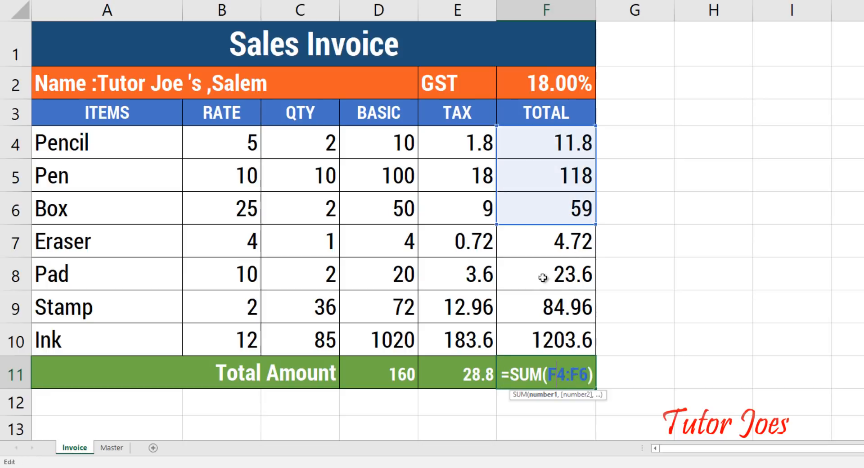
double_click(471, 375)
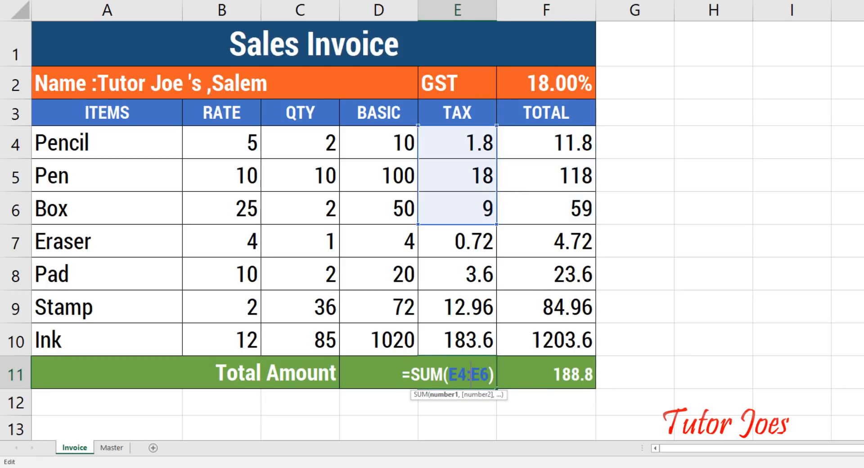
left_click(379, 218)
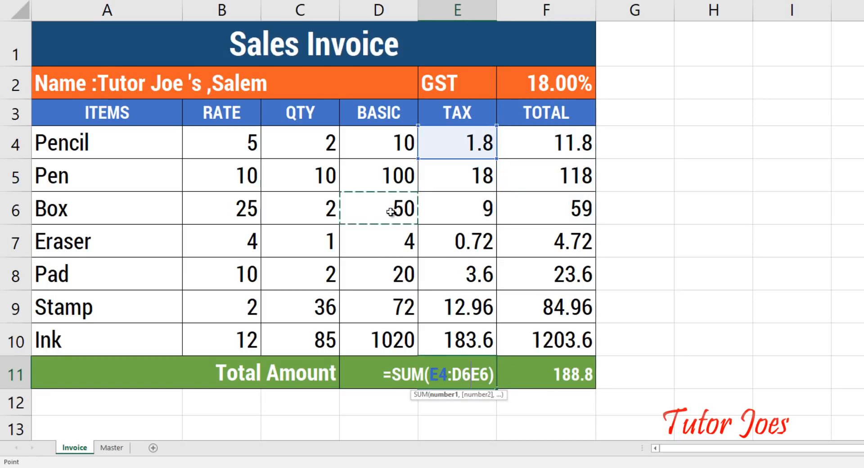
key("Escape")
Step: Extend D11 to =SUM(D4:D10) and copy it to F11, totalling 1276, 229.68 and 1505.68
double_click(396, 375)
left_click_drag(419, 224, 420, 351)
key("Return")
left_click(400, 384)
left_click_drag(418, 391, 585, 398)
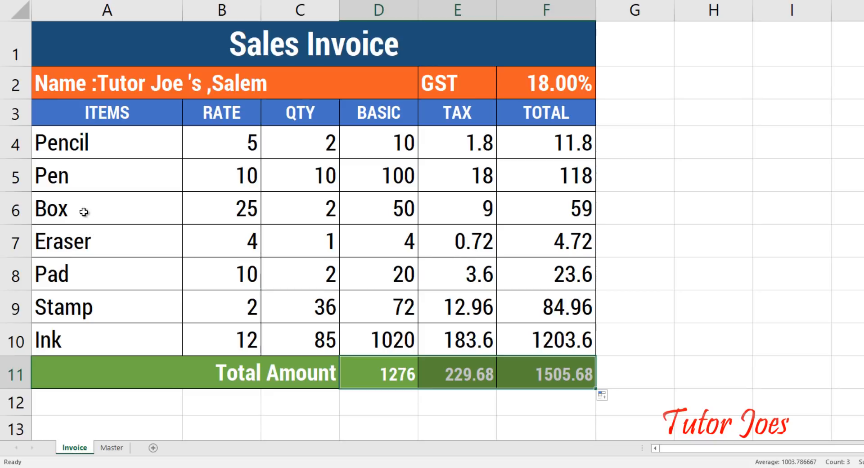
left_click_drag(86, 216, 102, 329)
left_click_drag(75, 243, 79, 343)
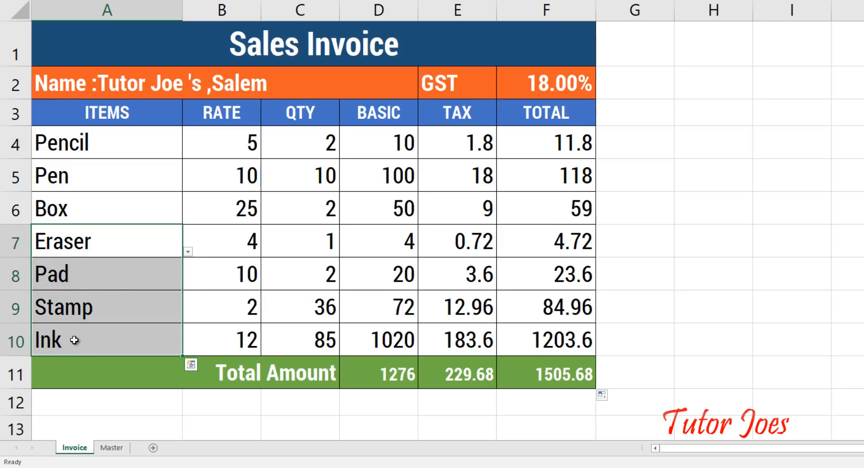
Step: Clear the added items in A7:A10 and quantities in C7:C10, restoring totals 160, 28.8, 188.8
key("Delete")
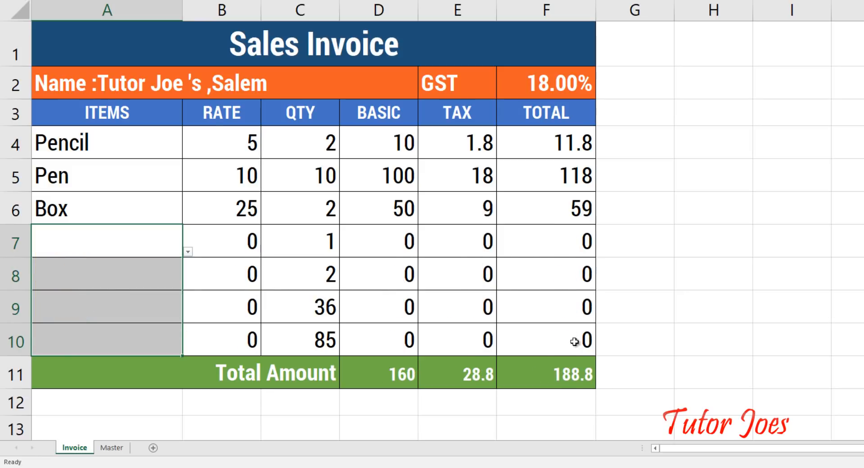
left_click(313, 241)
left_click_drag(313, 241, 330, 342)
key("Delete")
left_click(319, 284)
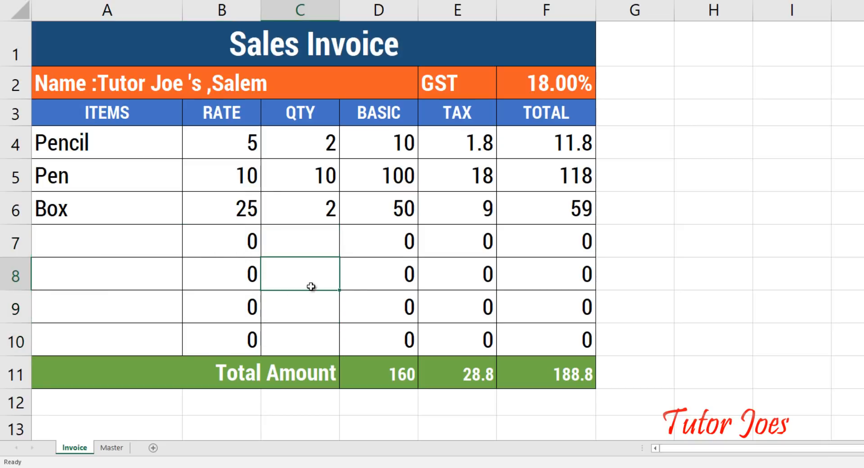
left_click(109, 238)
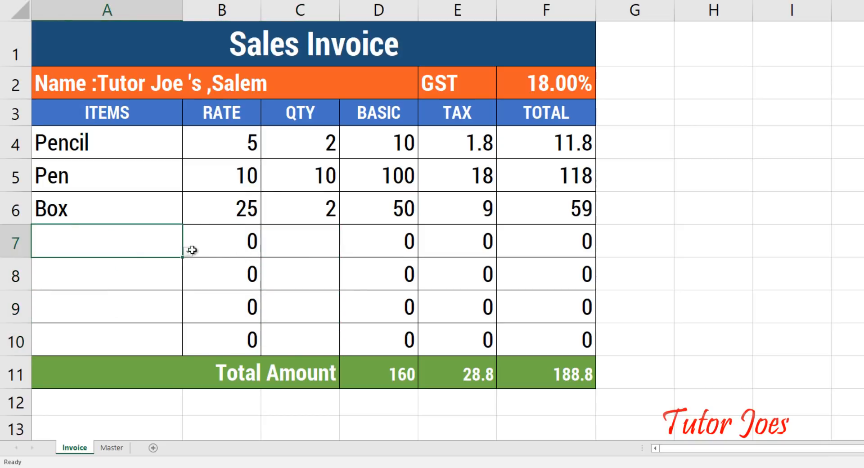
left_click(320, 241)
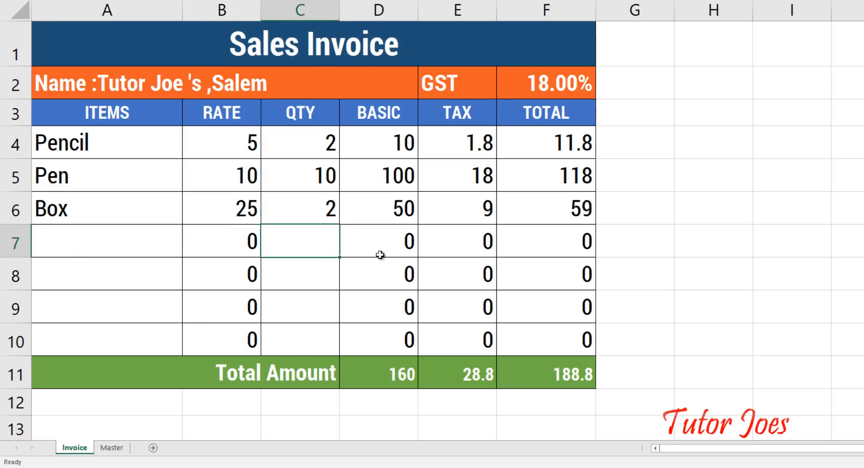
Step: On the Master sheet, review the Pencil-to-Box item names and their rates 5, 4 and 15
left_click(112, 448)
left_click_drag(130, 107, 167, 200)
left_click_drag(231, 96, 250, 170)
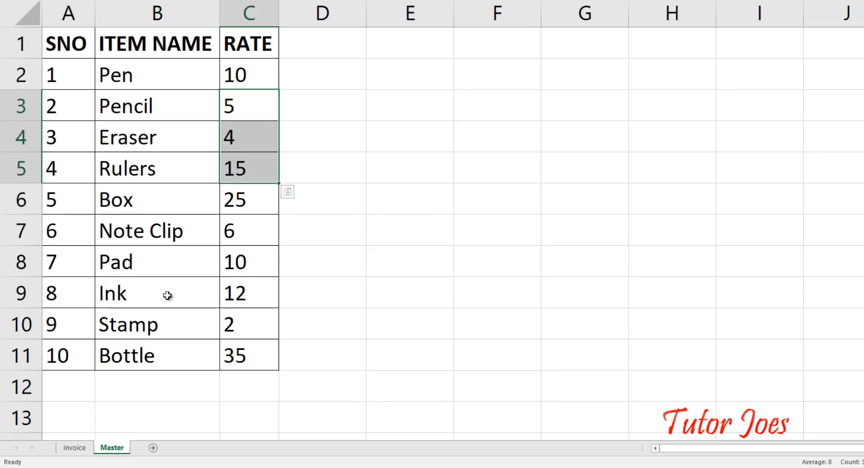
Step: Back on the Invoice sheet, review B5's IFERROR(VLOOKUP) rate formula and leave it unchanged
left_click(74, 448)
left_click(232, 262)
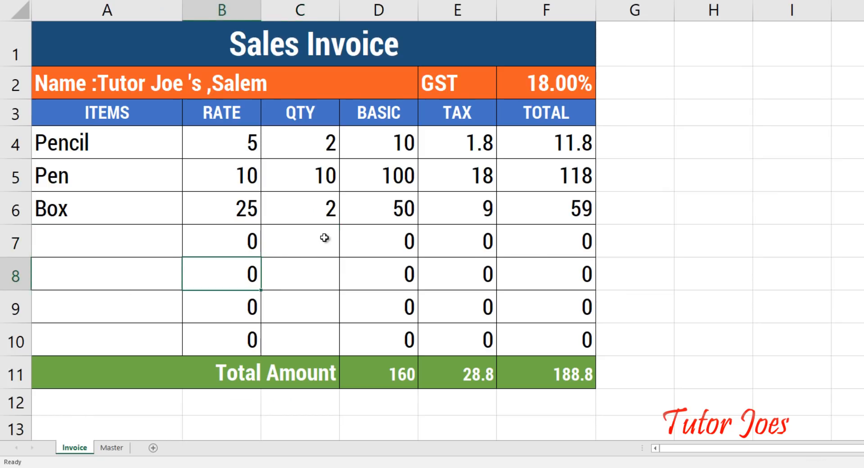
left_click(213, 179)
double_click(214, 179)
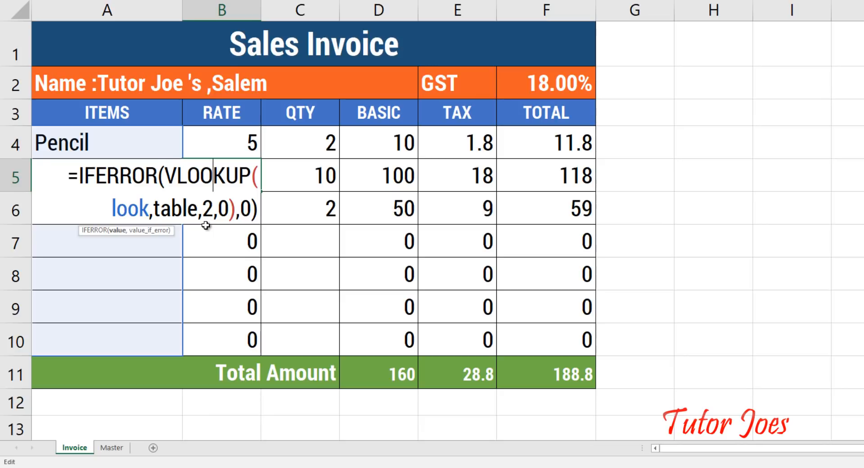
key("Return")
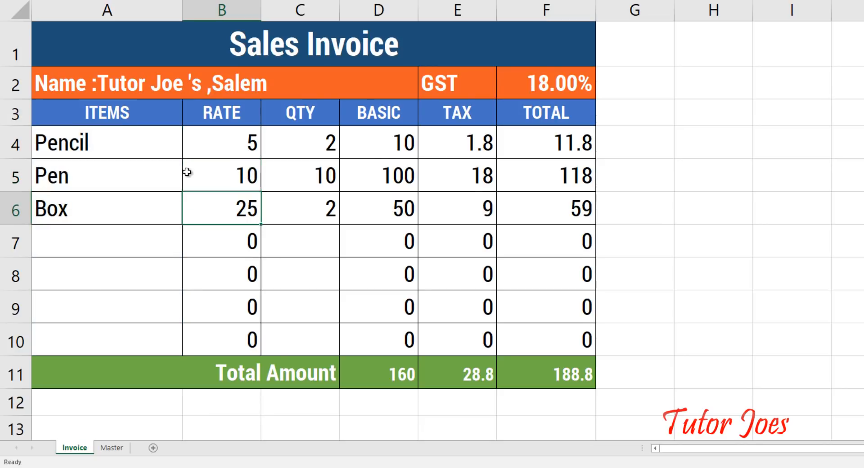